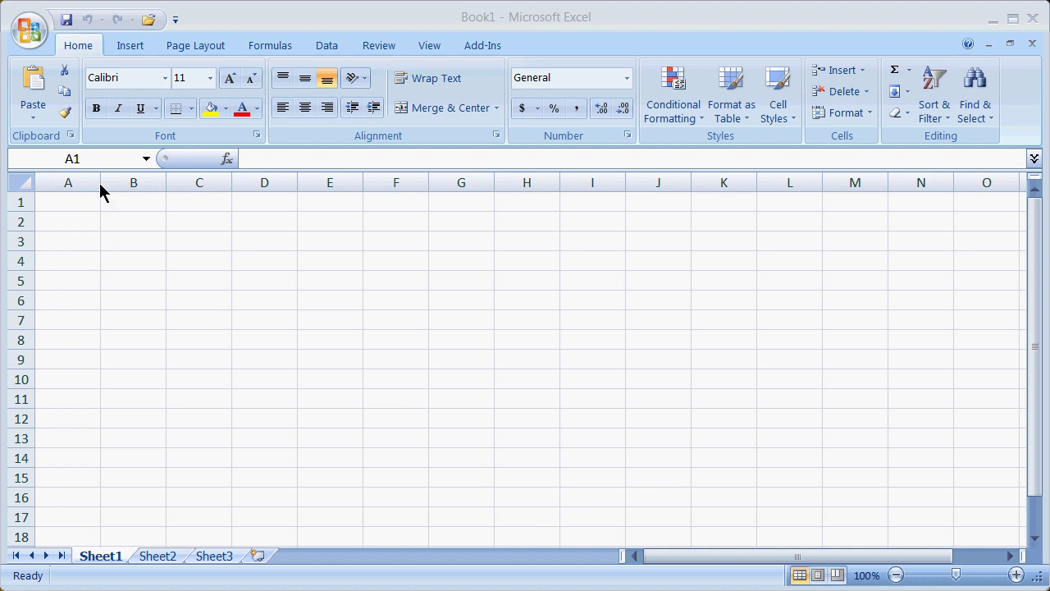
Enter the labels position in A1 and velocity in A5
click(65, 203)
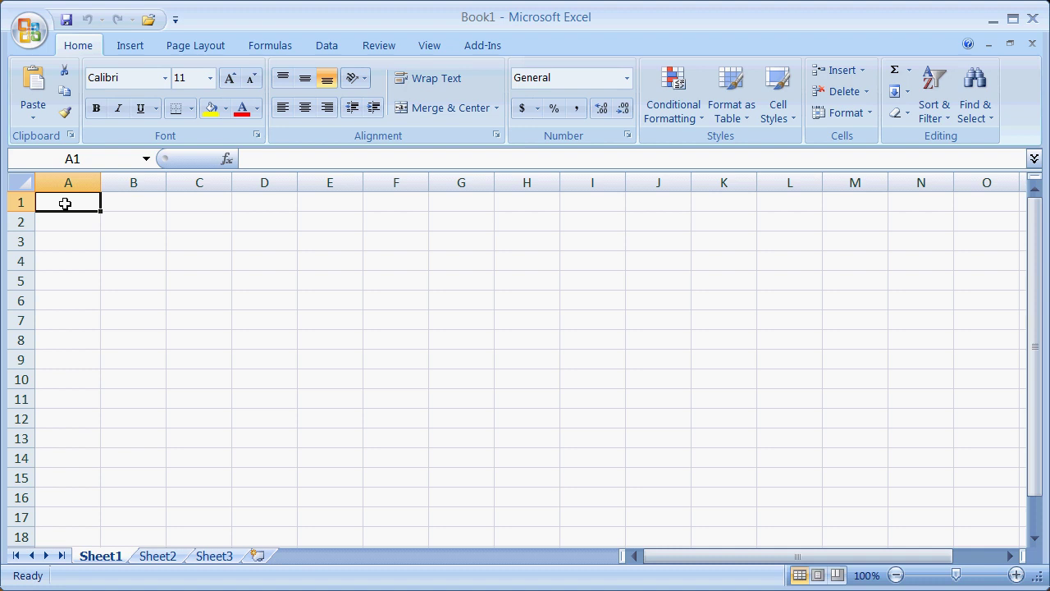
text(pos)
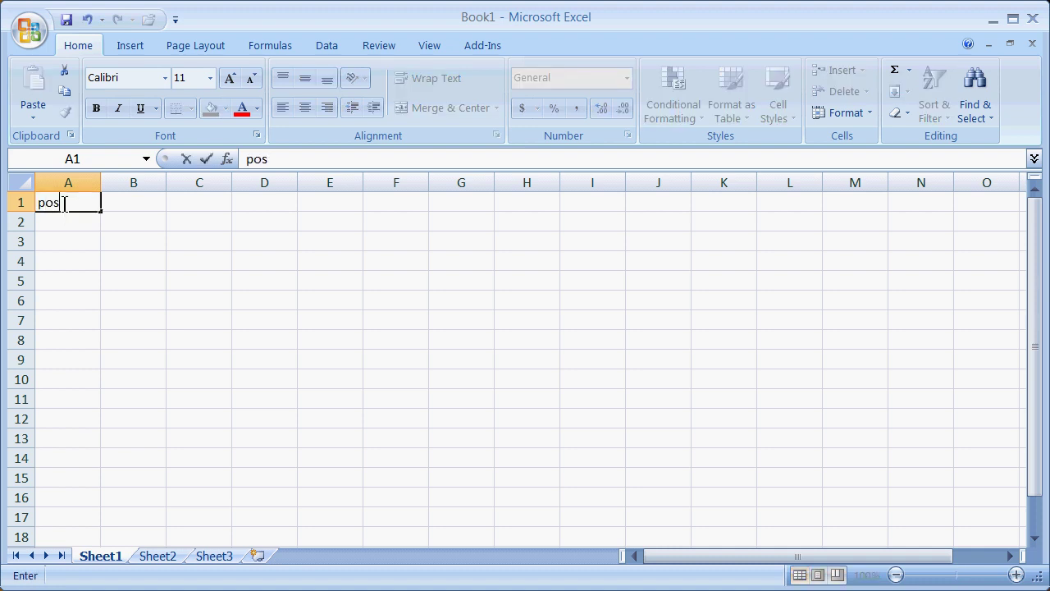
text(ition)
click(52, 281)
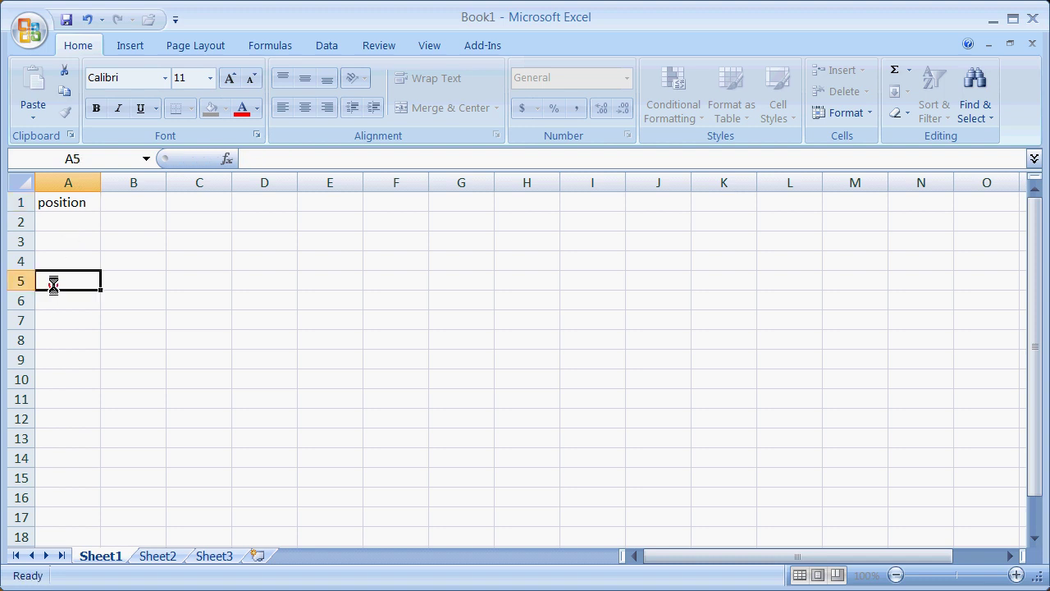
text(velo)
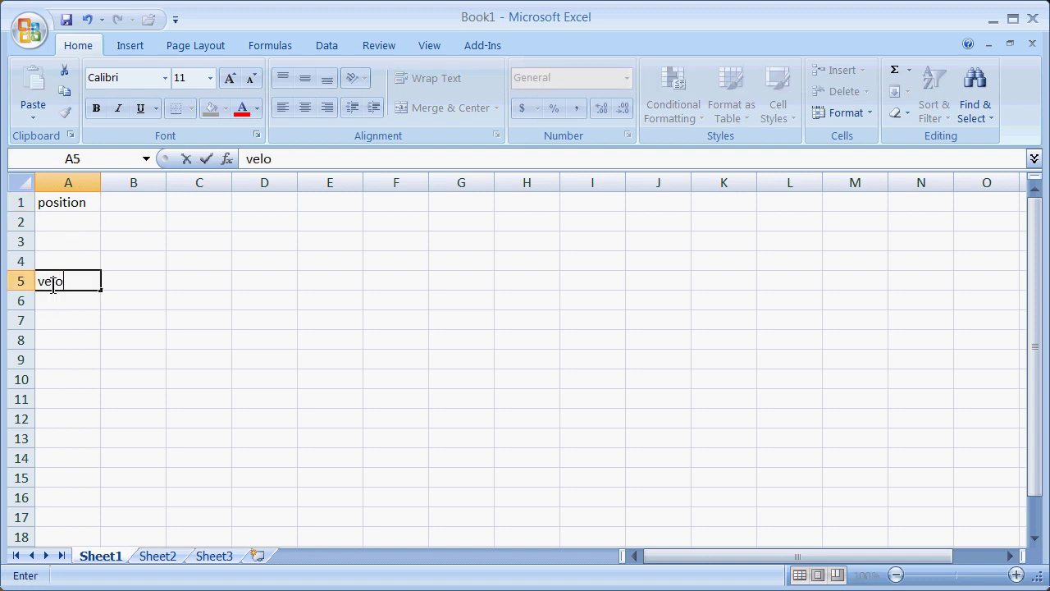
text(city)
Enter the labels accel in A9 and time init in A13
click(52, 356)
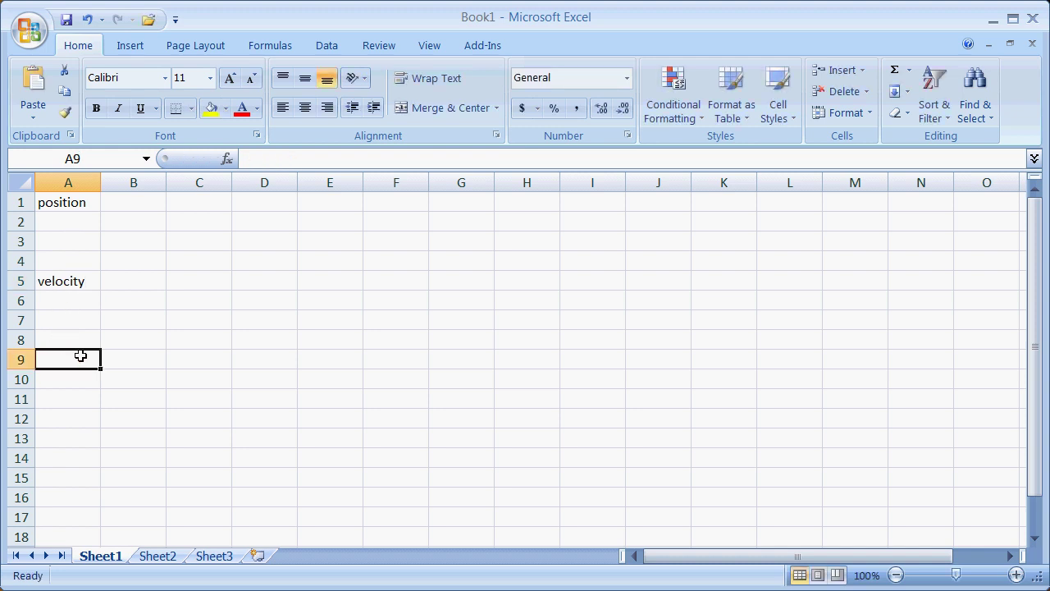
text(time ini)
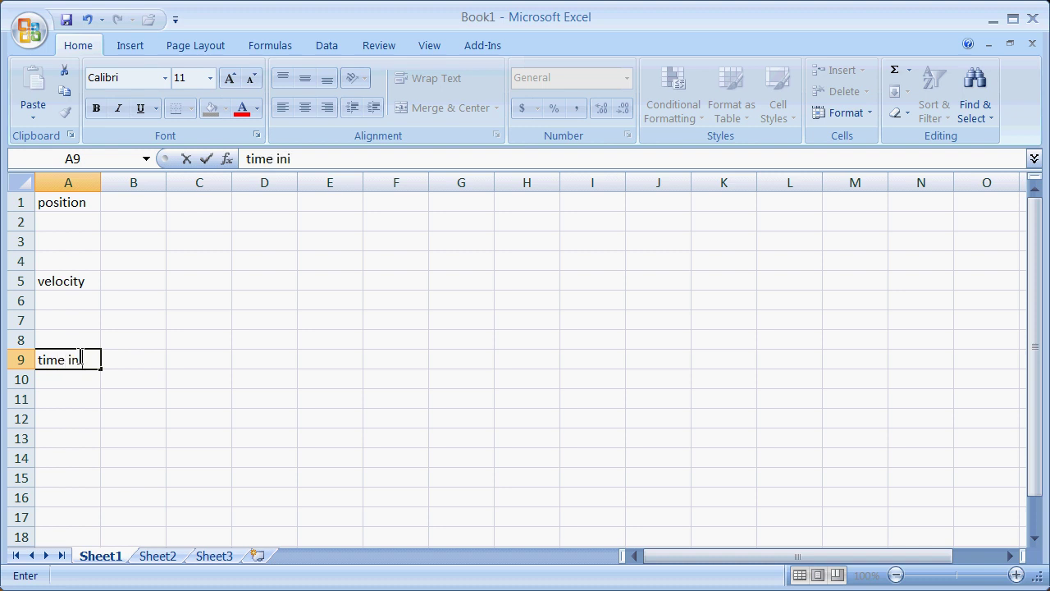
key(BackSpace)
key(BackSpace)
key(BackSpace)
key(BackSpace)
text(accelerat)
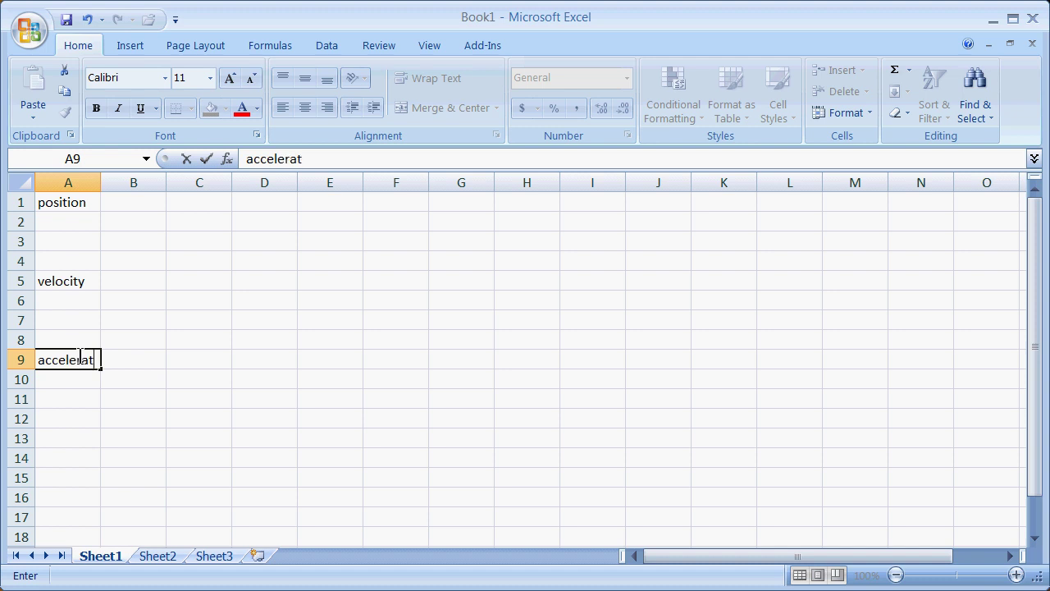
key(BackSpace)
key(BackSpace)
click(56, 438)
text(tim)
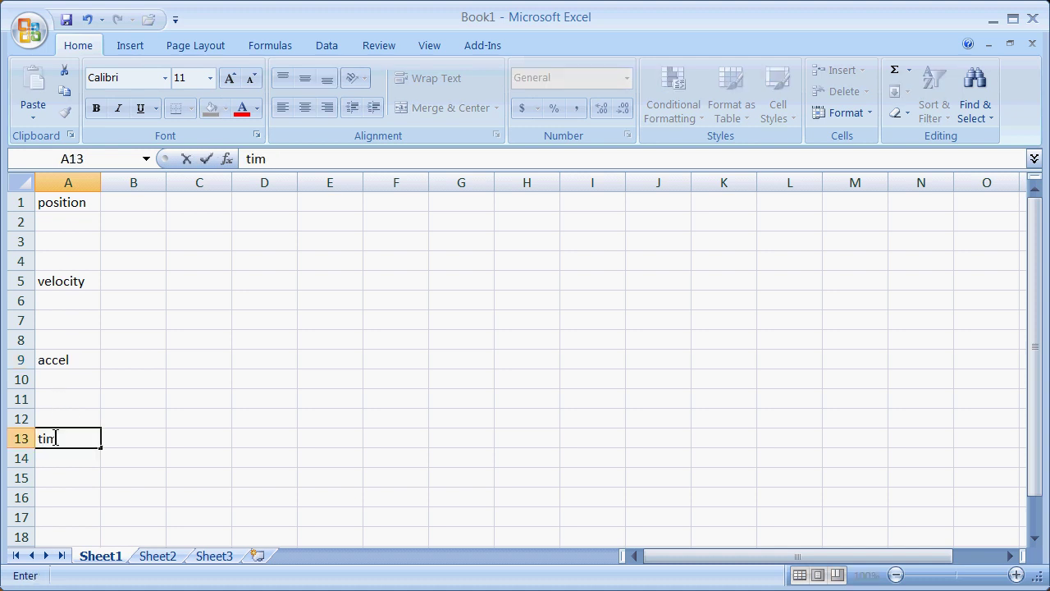
text(e init)
click(124, 202)
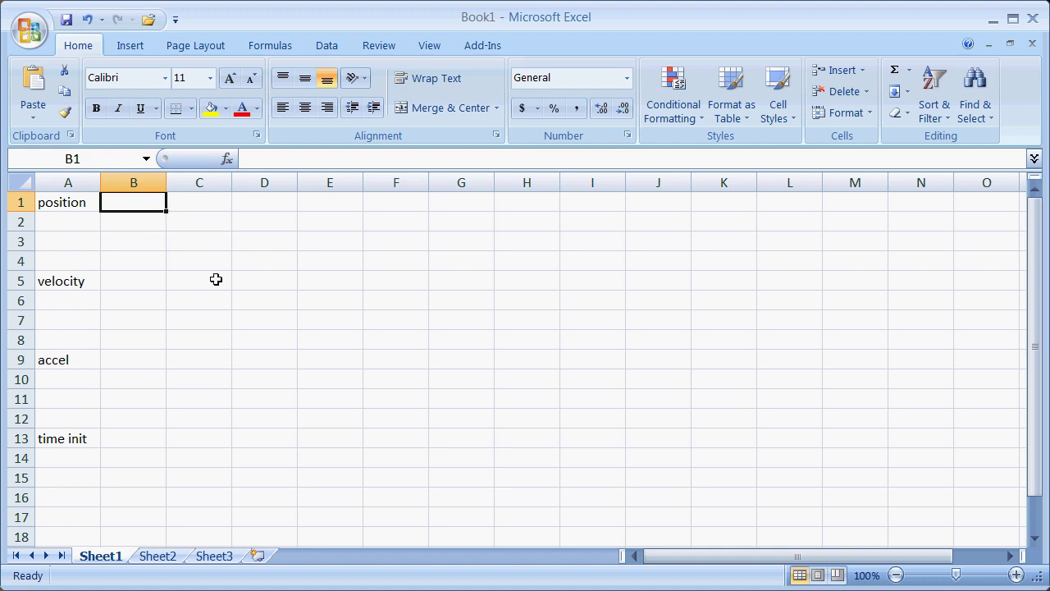
Insert a blank row above the existing labels in row 1
click(21, 202)
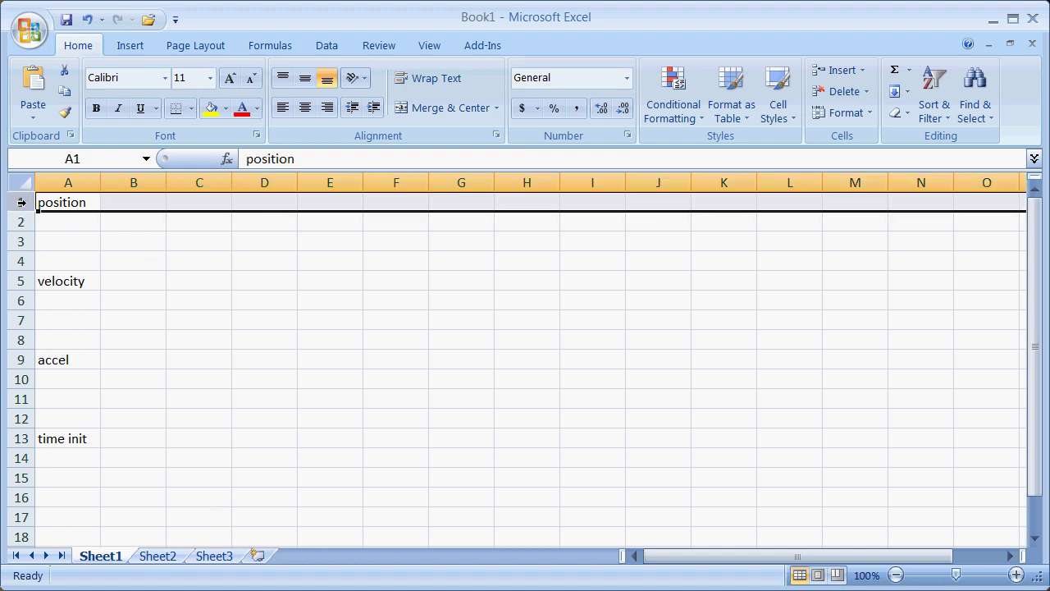
right_click(21, 202)
click(98, 305)
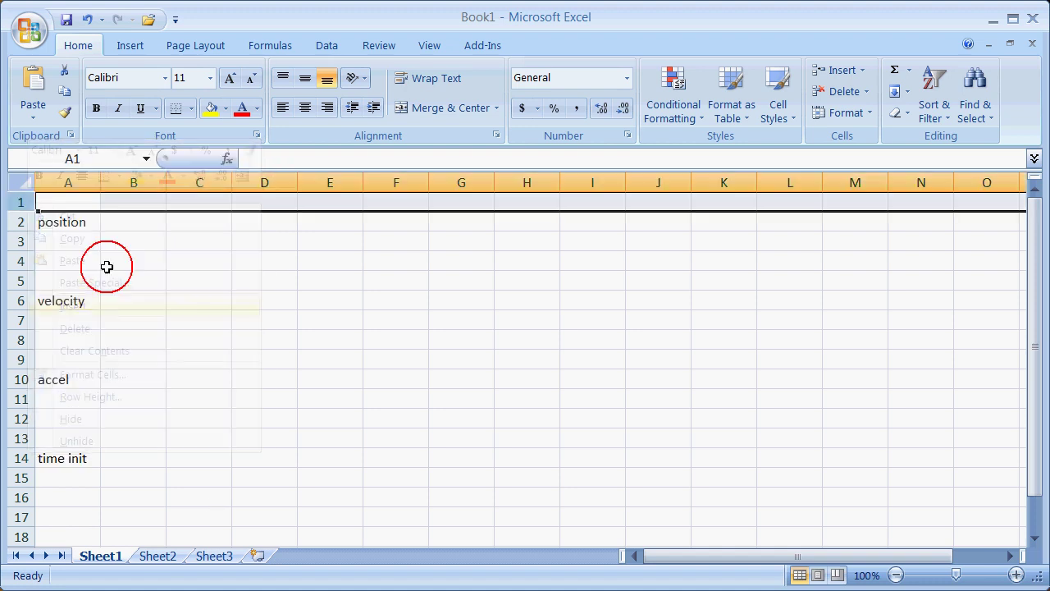
List polar, r, theta and phi in cells B1 through B4
click(123, 202)
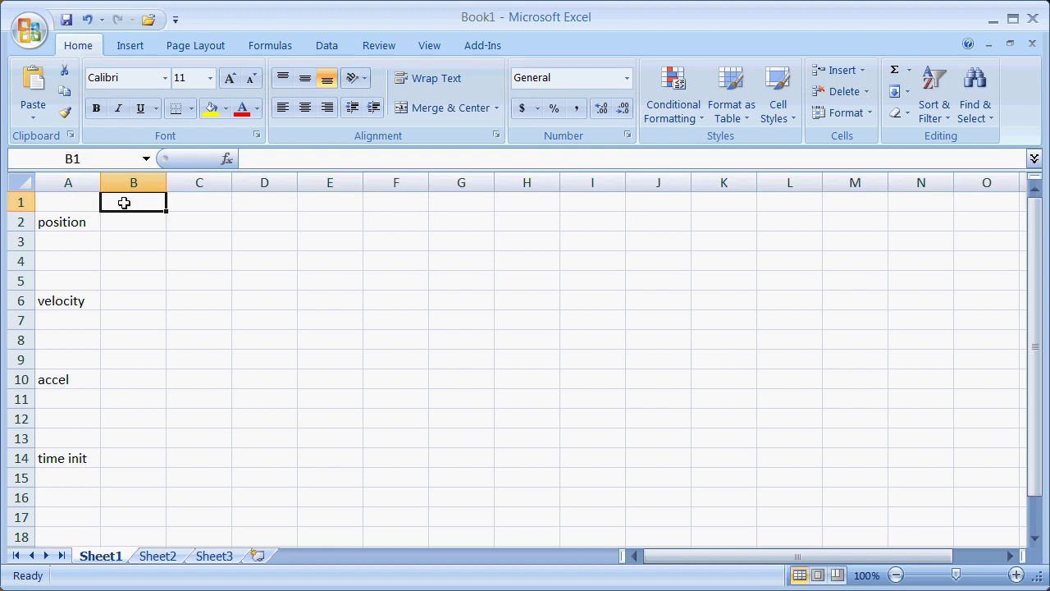
text(po)
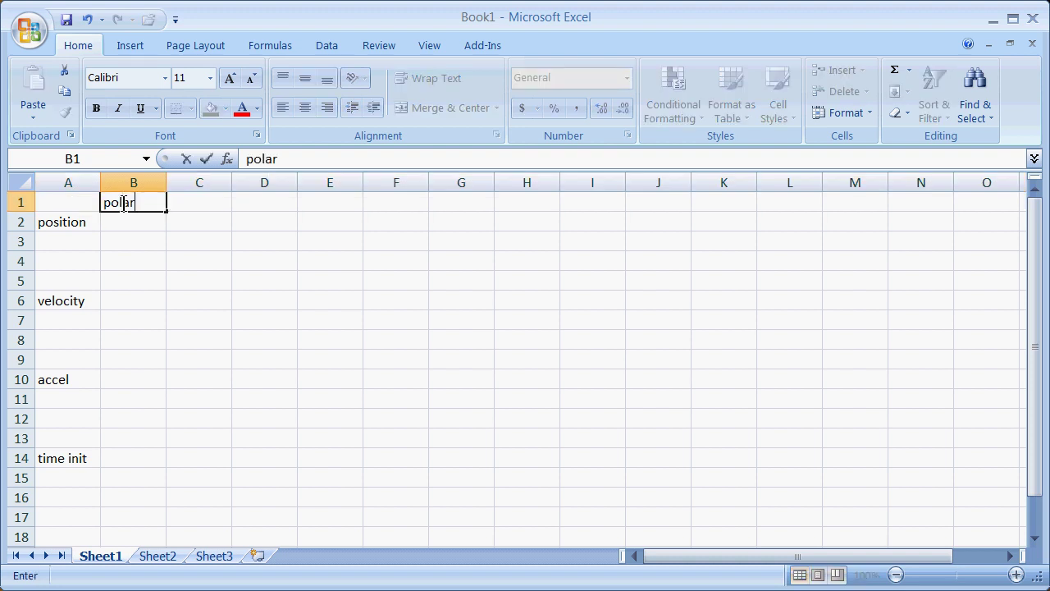
text(lar)
click(123, 223)
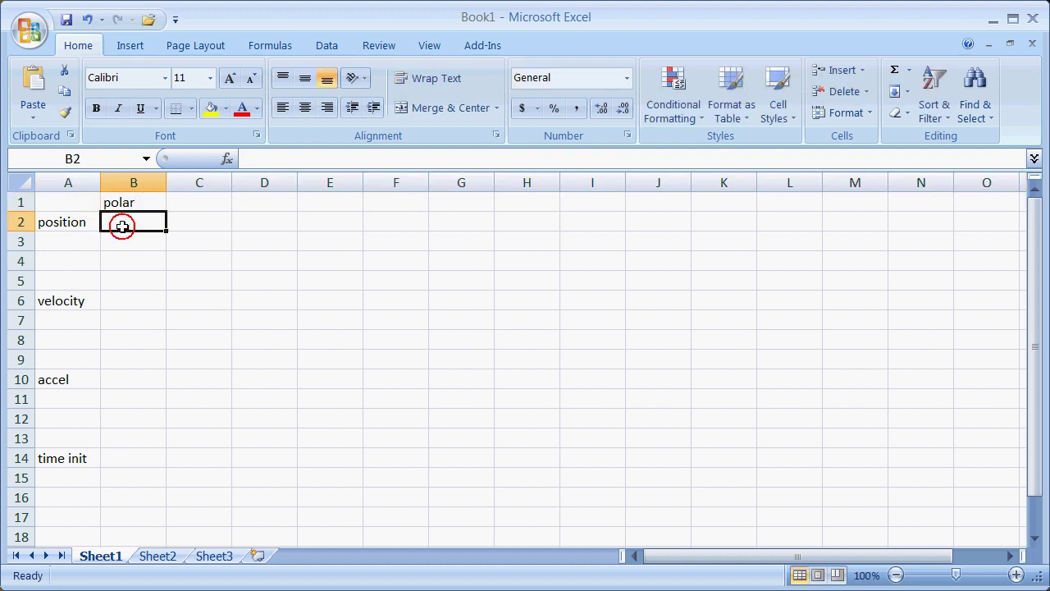
text(r)
click(133, 241)
text(th)
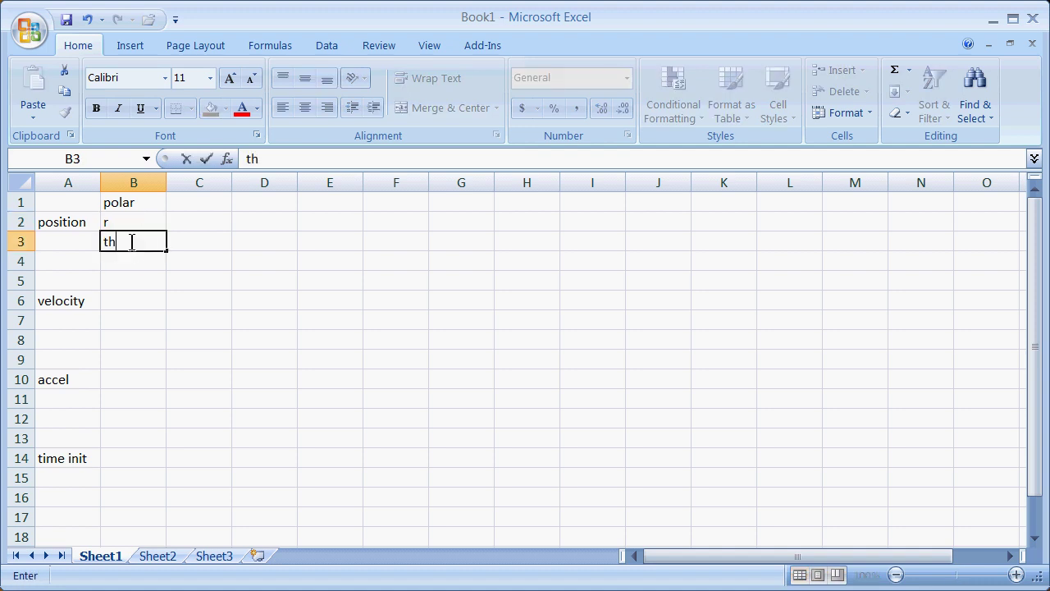
text(et)
key(BackSpace)
text(eta)
click(110, 262)
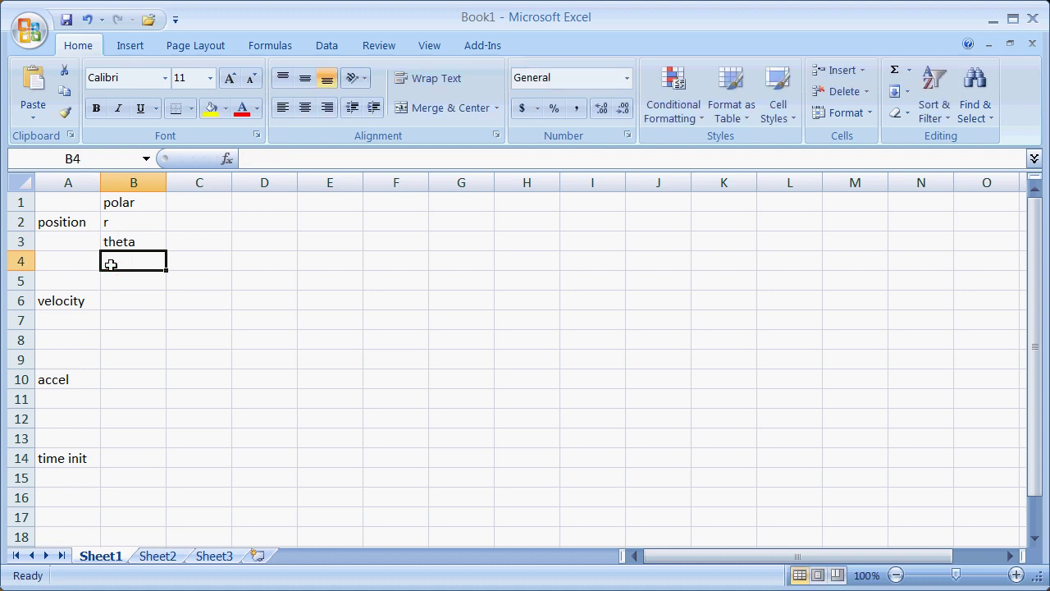
text(phi)
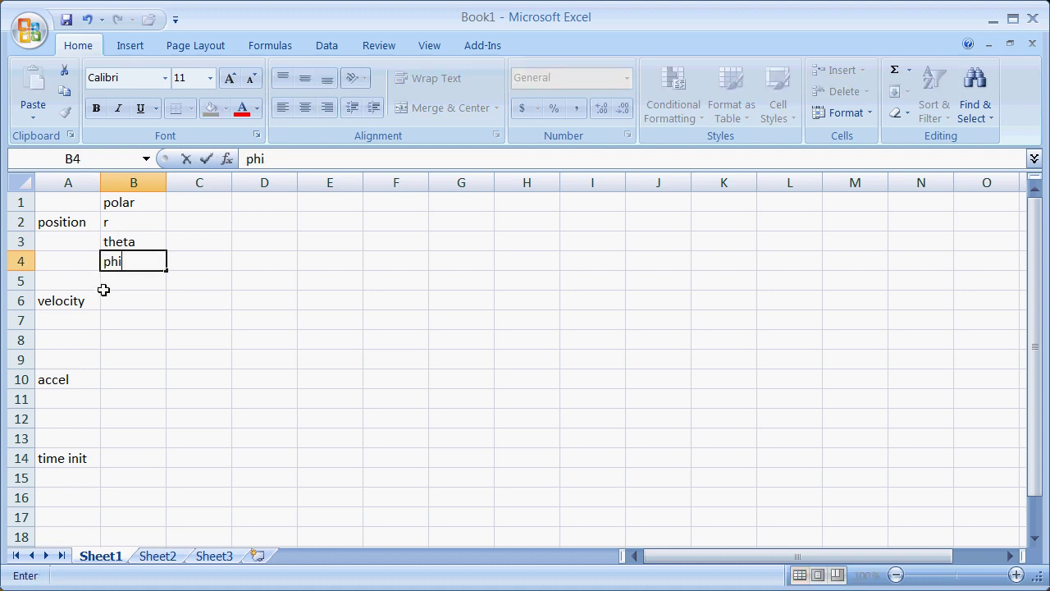
Copy the r, theta, phi labels from B2:B4 into B6:B8 beside velocity
drag(119, 219, 118, 261)
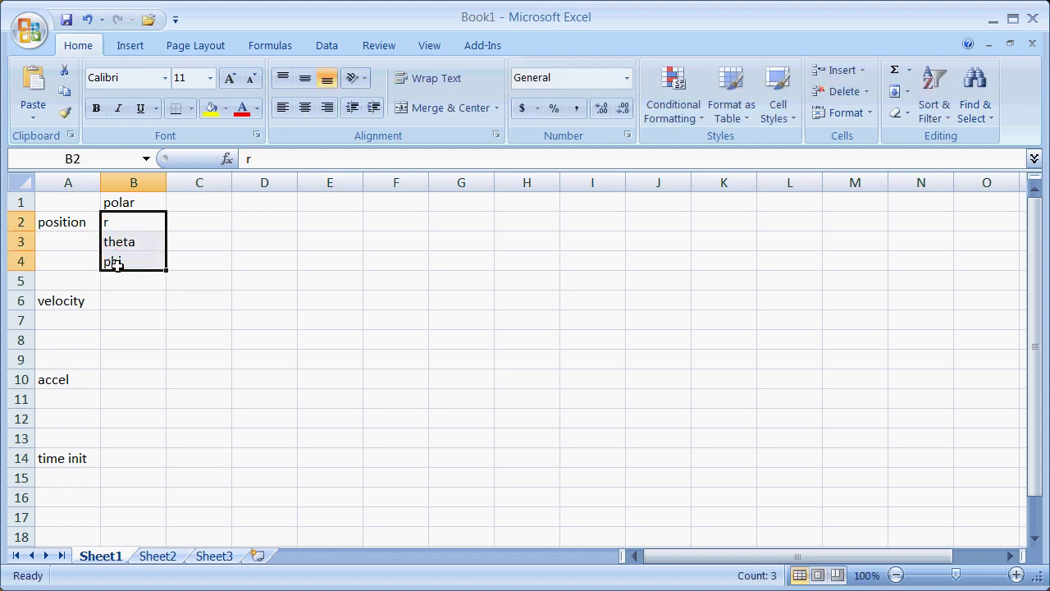
right_click(117, 261)
click(131, 298)
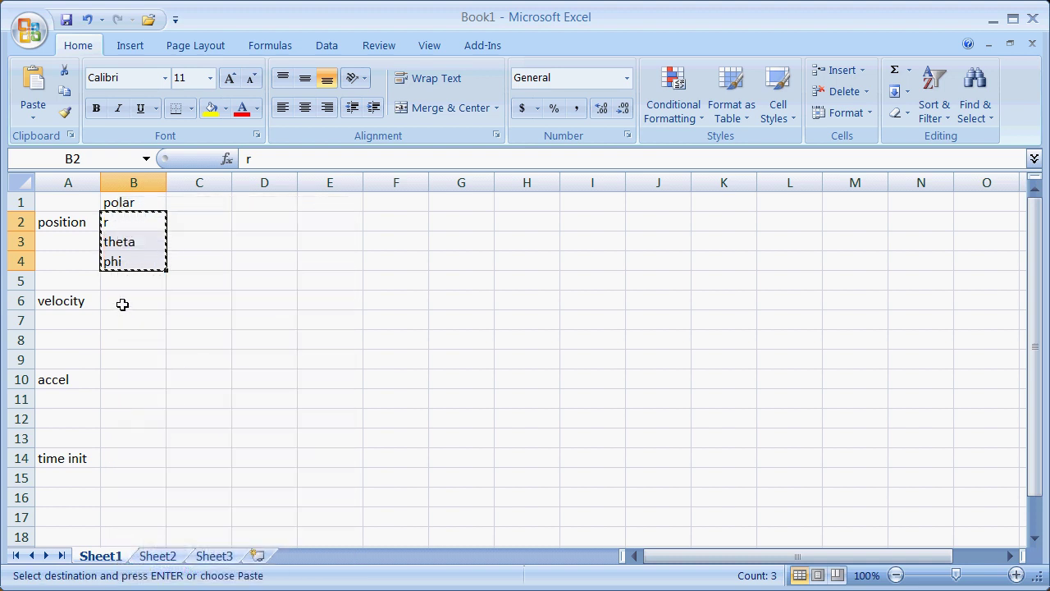
drag(120, 305, 115, 334)
right_click(117, 336)
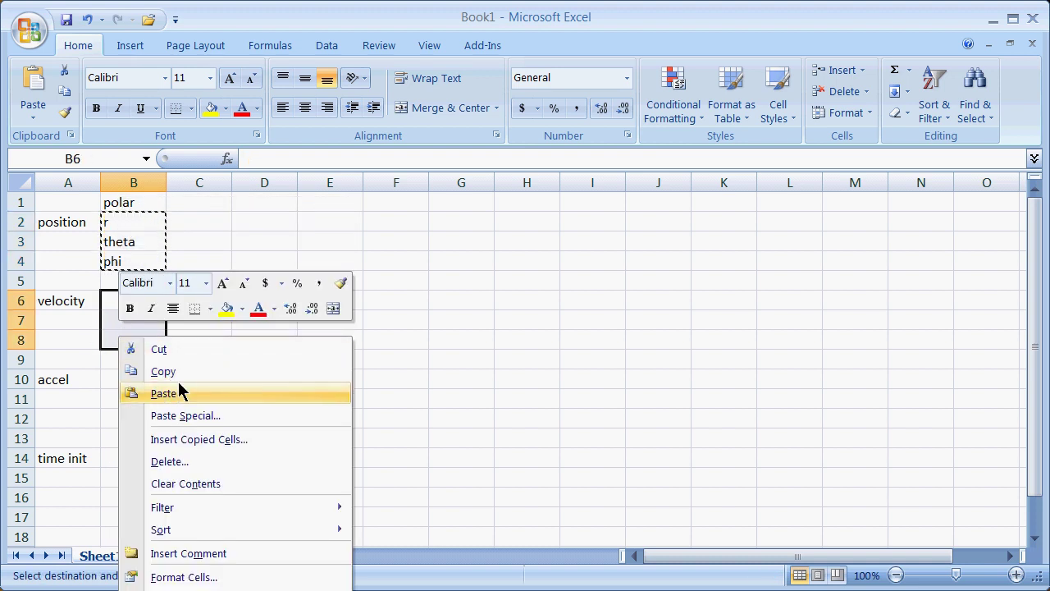
click(164, 371)
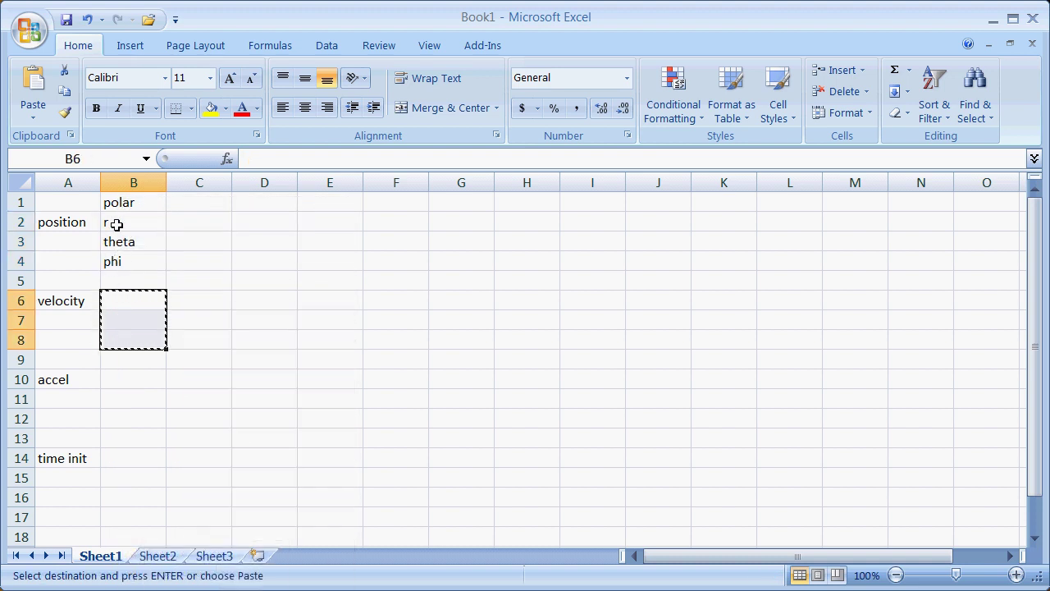
drag(108, 223, 111, 256)
right_click(111, 260)
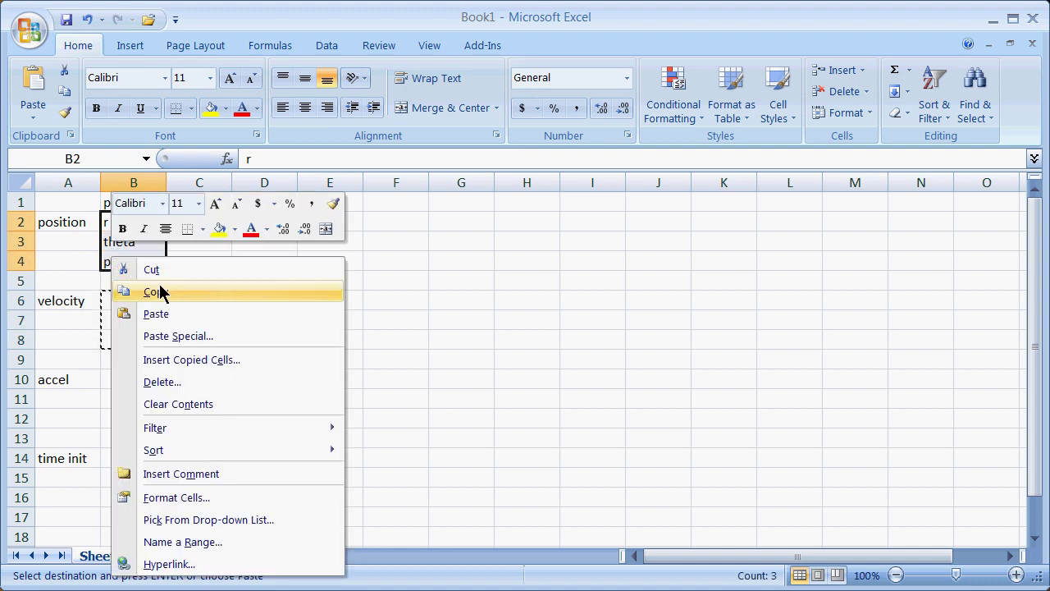
click(129, 292)
drag(118, 300, 119, 329)
right_click(119, 331)
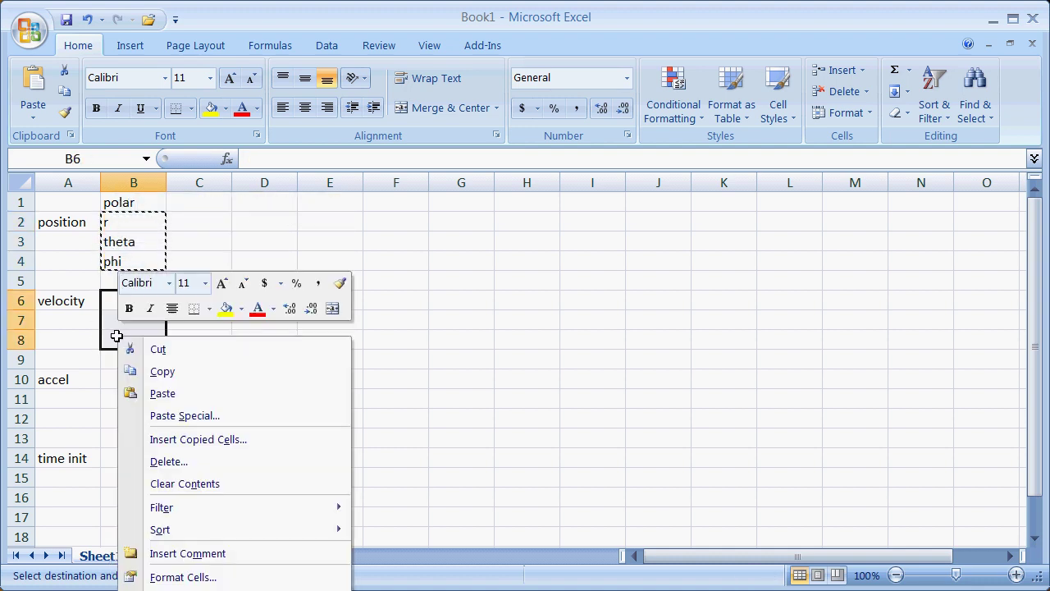
click(164, 395)
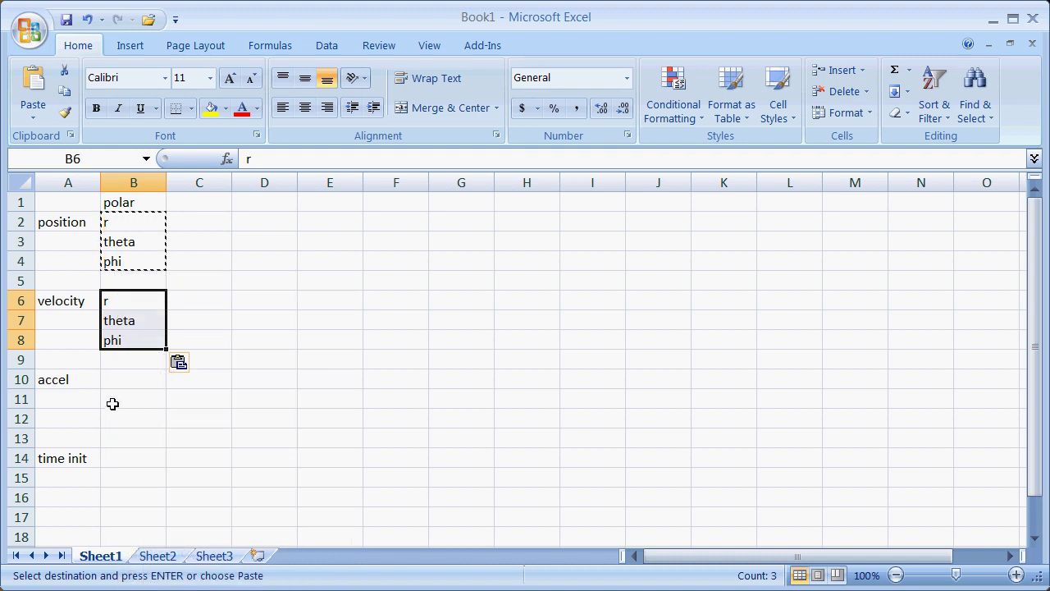
Paste the same r, theta, phi labels into B10:B12 beside accel
drag(112, 379, 121, 416)
right_click(122, 417)
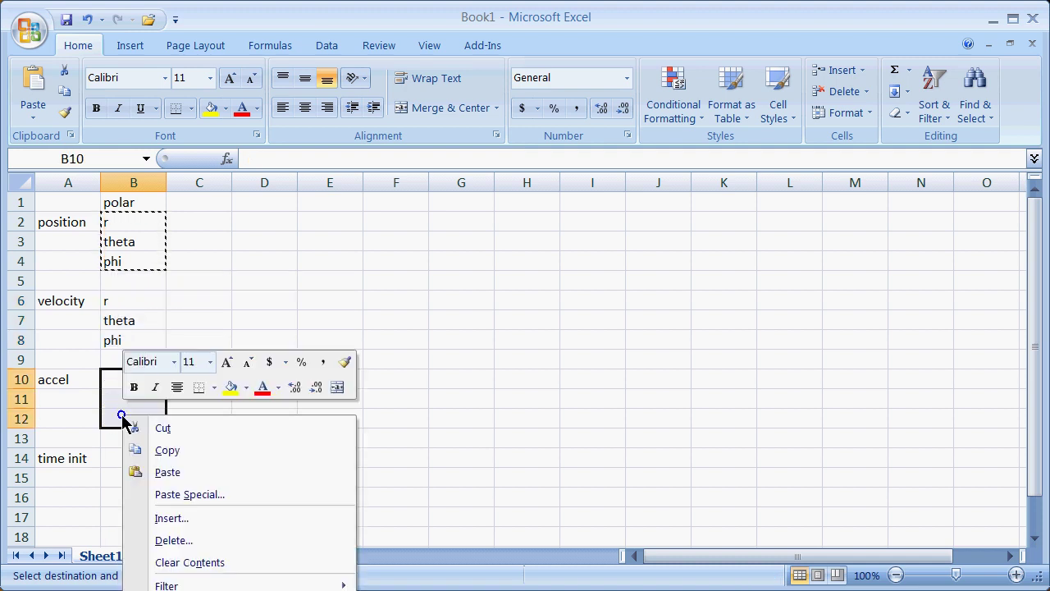
click(185, 471)
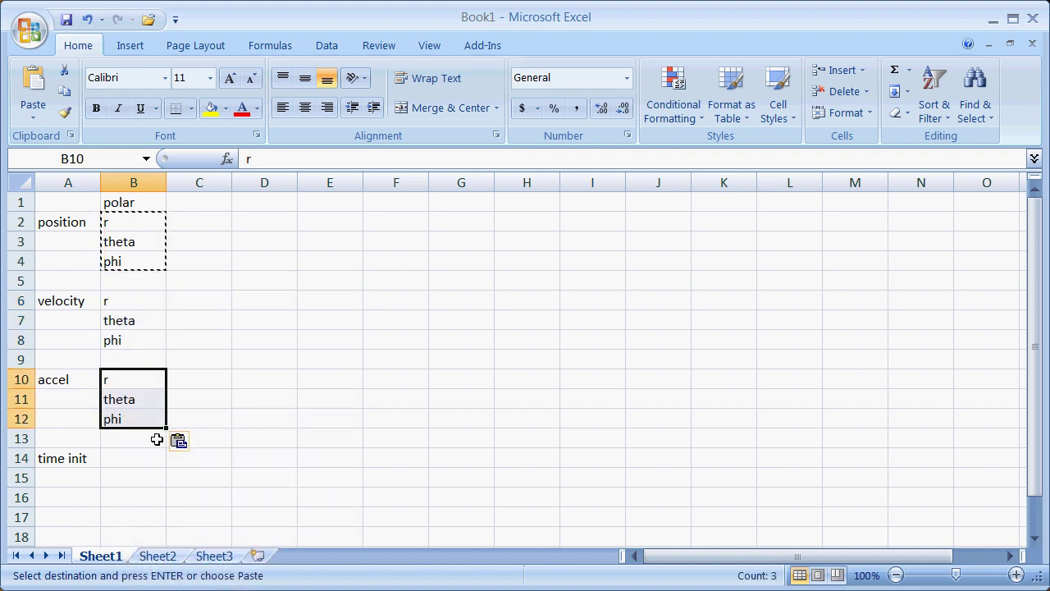
click(198, 220)
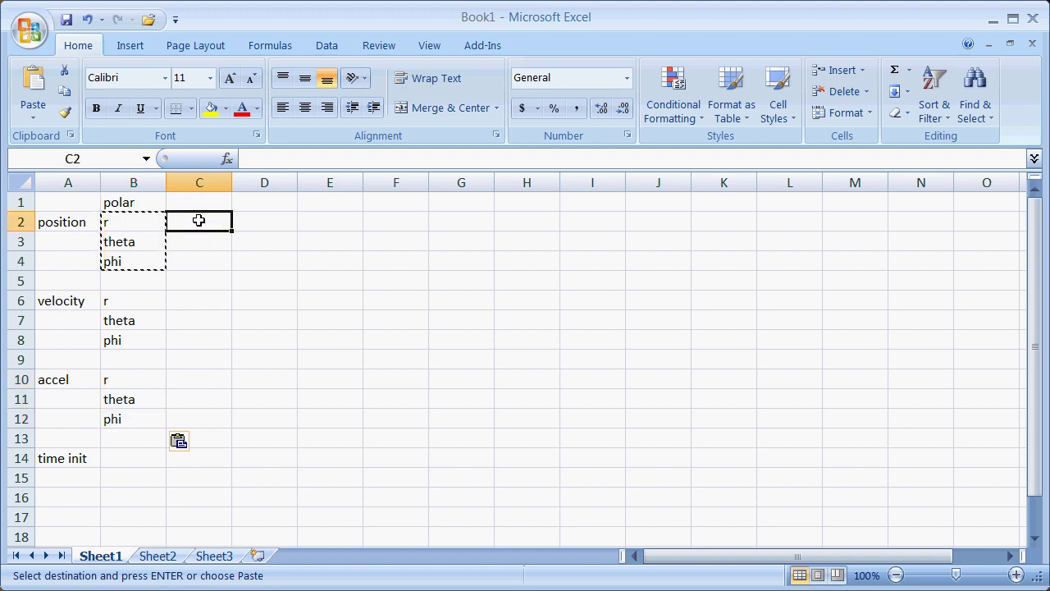
Type x comp, ycomp and zcomp into cells C2 to C4
text(x)
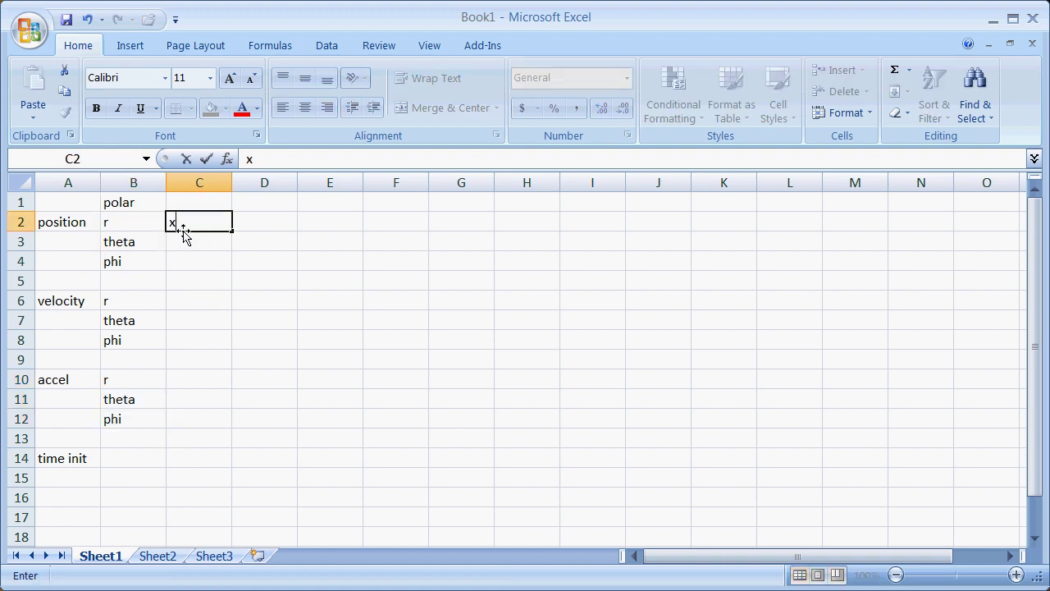
text( comp)
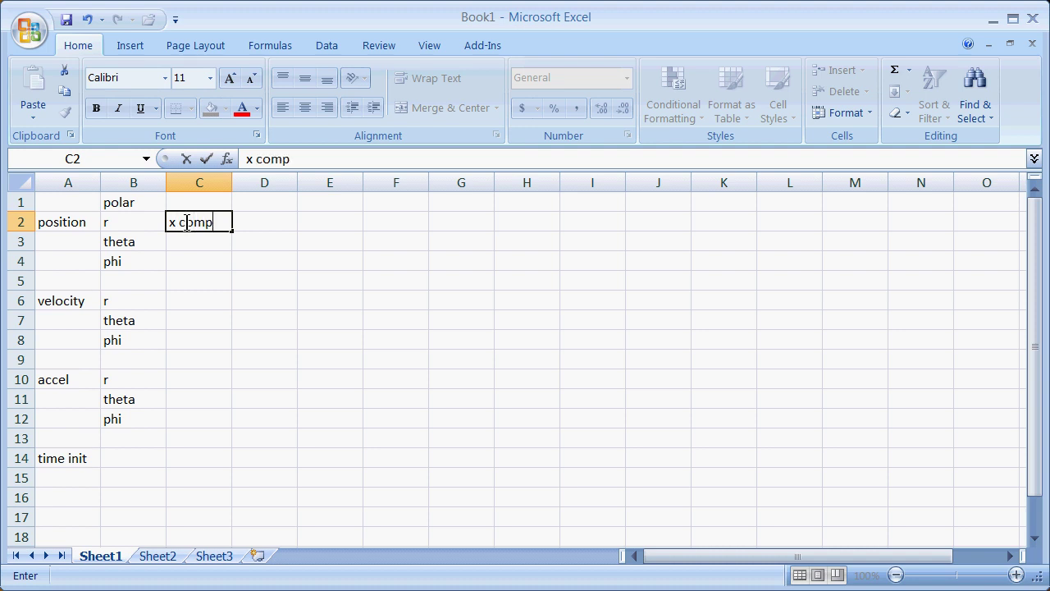
click(189, 240)
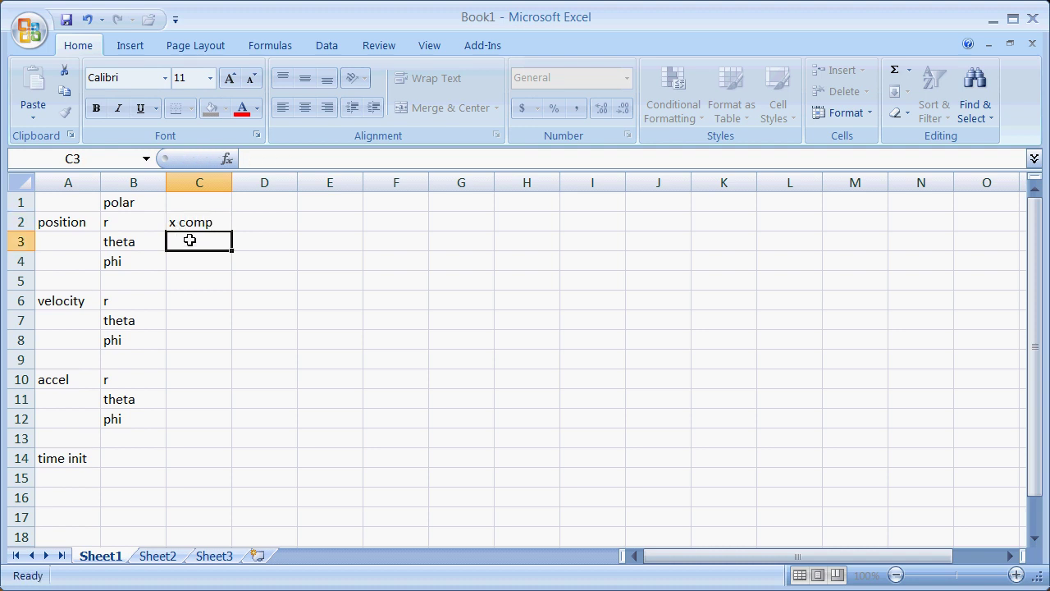
text(yco)
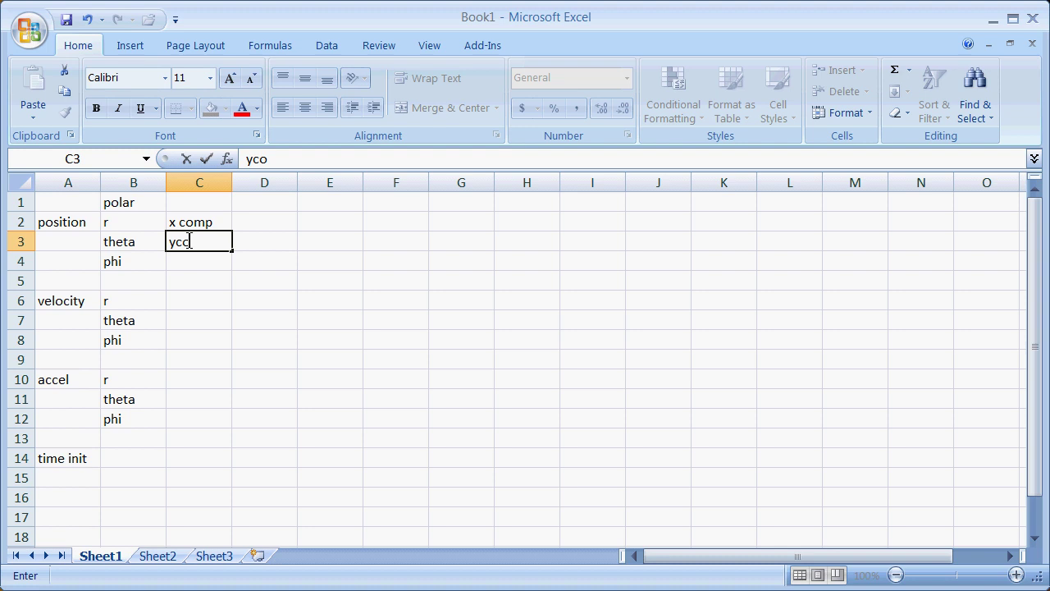
text(mp)
click(193, 263)
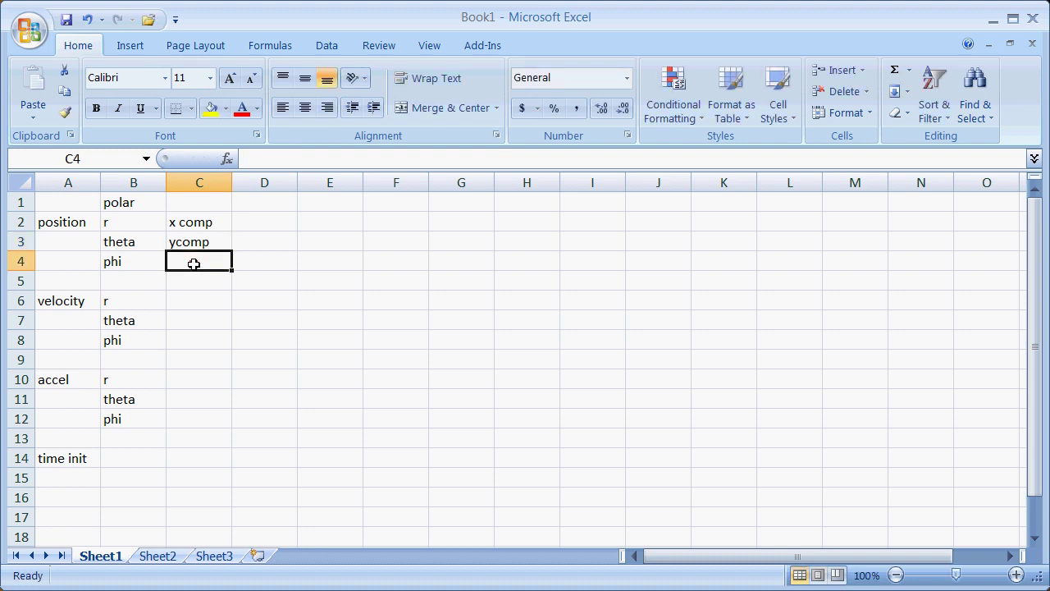
text(zx)
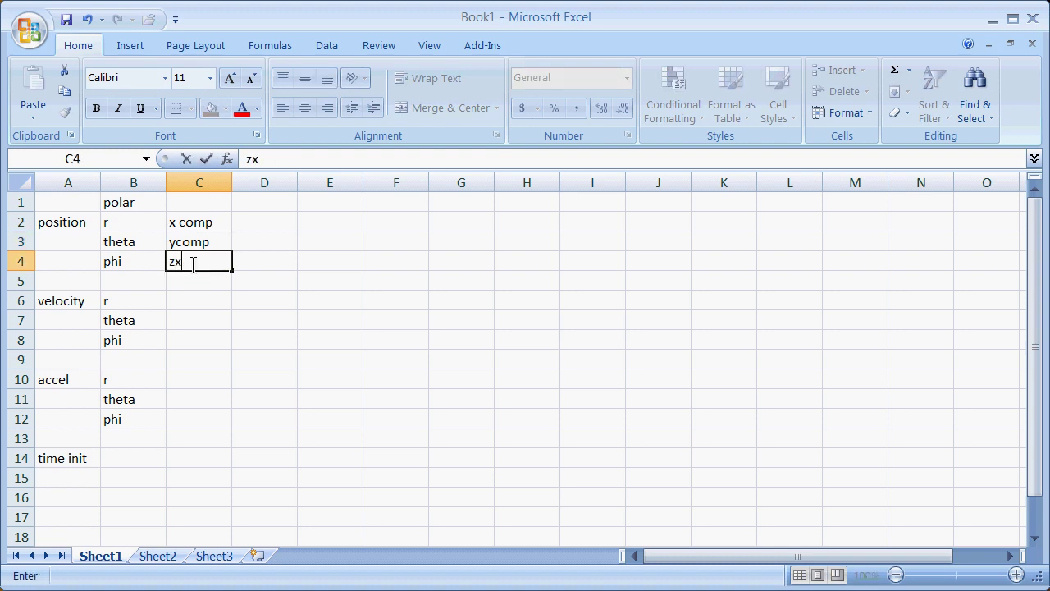
key(BackSpace)
text(comp)
Copy the three component labels into C6:C8 and C10:C12
drag(177, 223, 179, 260)
right_click(185, 269)
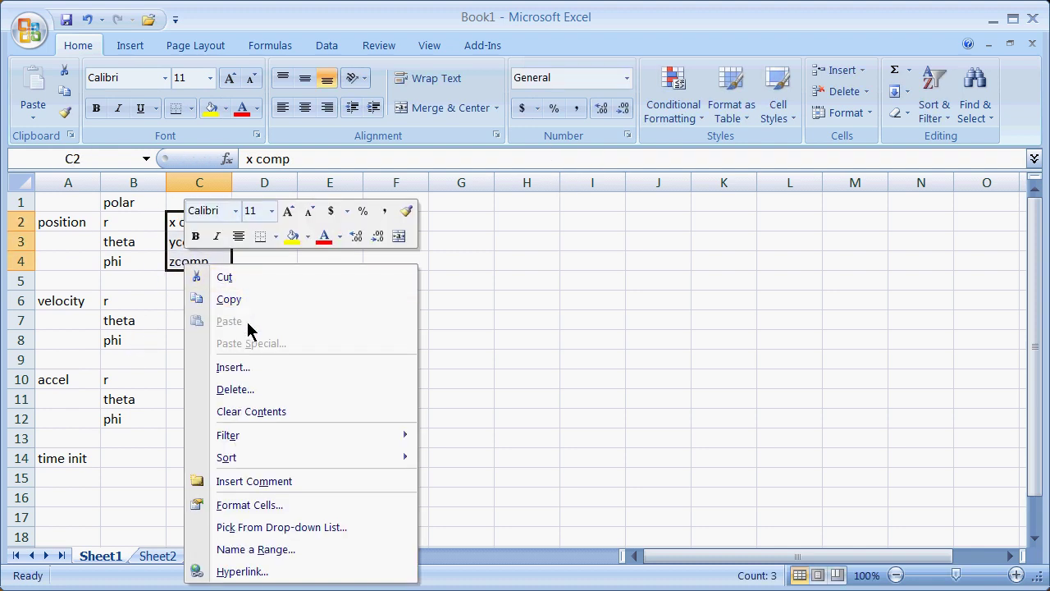
click(234, 299)
drag(188, 303, 189, 334)
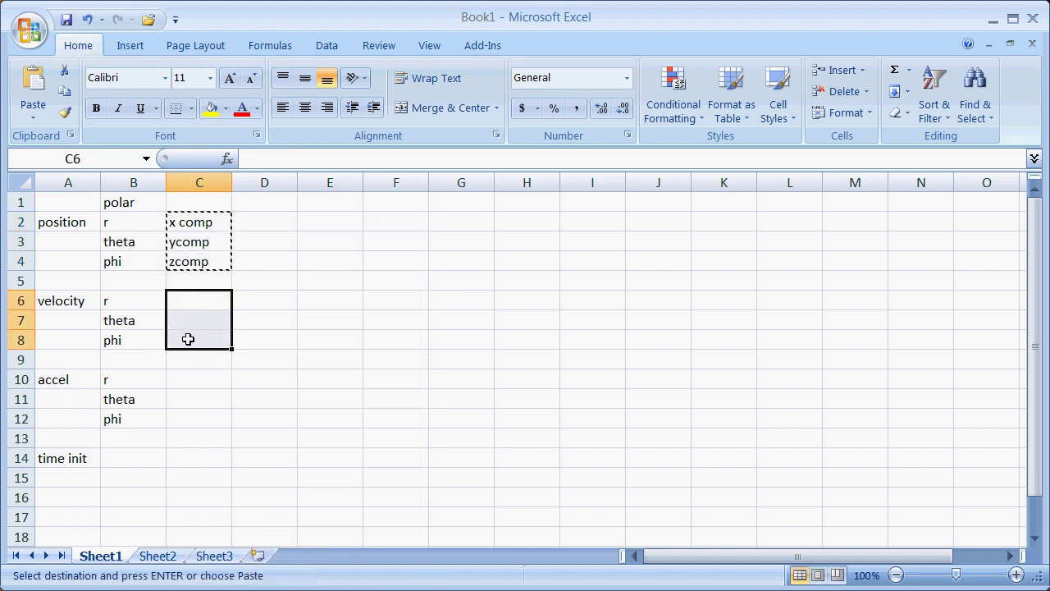
right_click(189, 335)
click(234, 397)
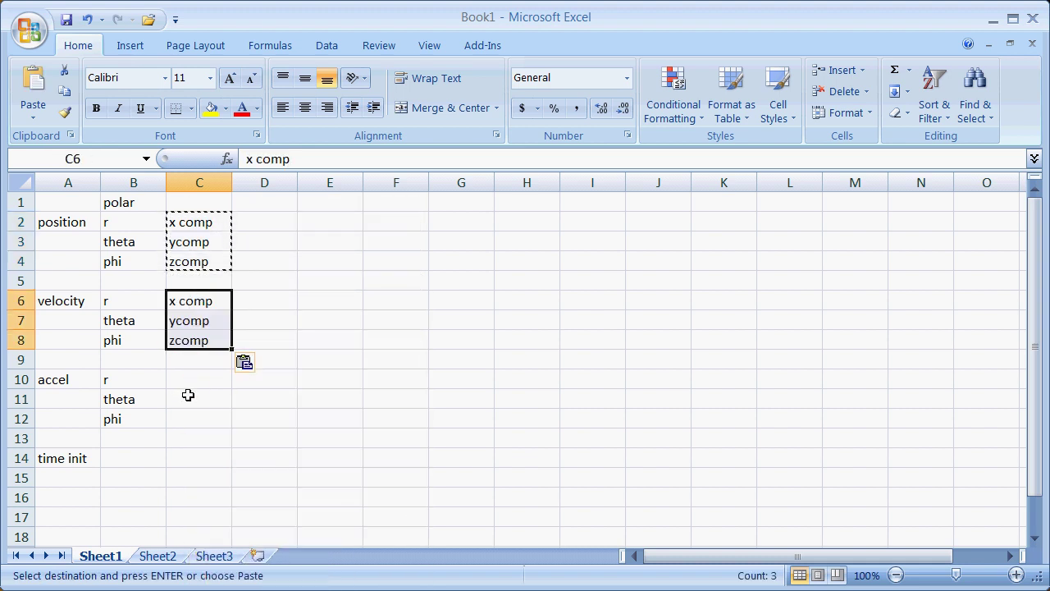
drag(180, 379, 184, 415)
right_click(184, 416)
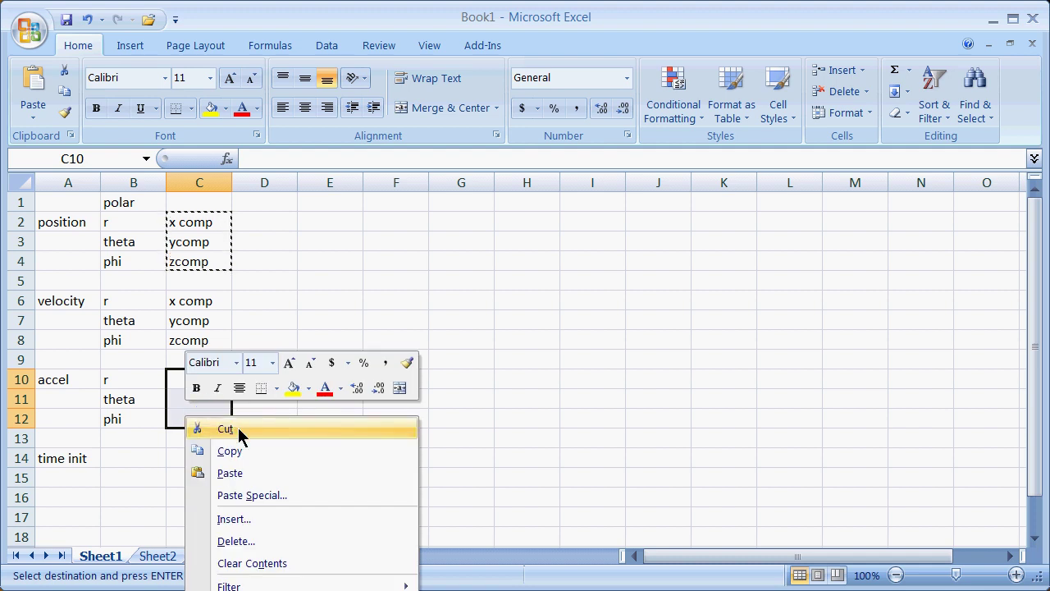
click(240, 474)
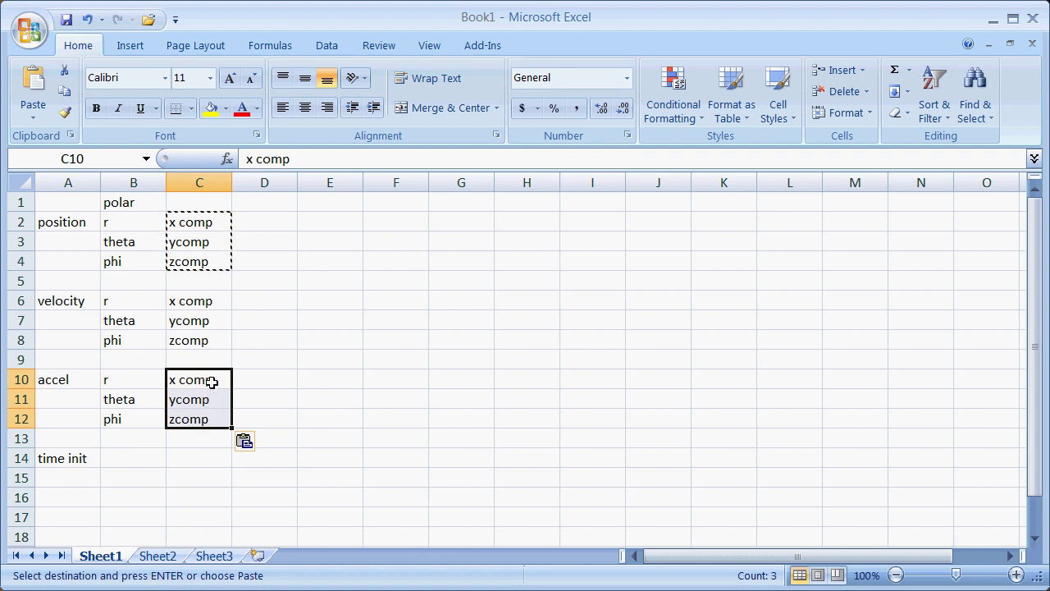
Enter 0, 0 and -9.8 as the accel components in C10, C11 and C12
click(205, 379)
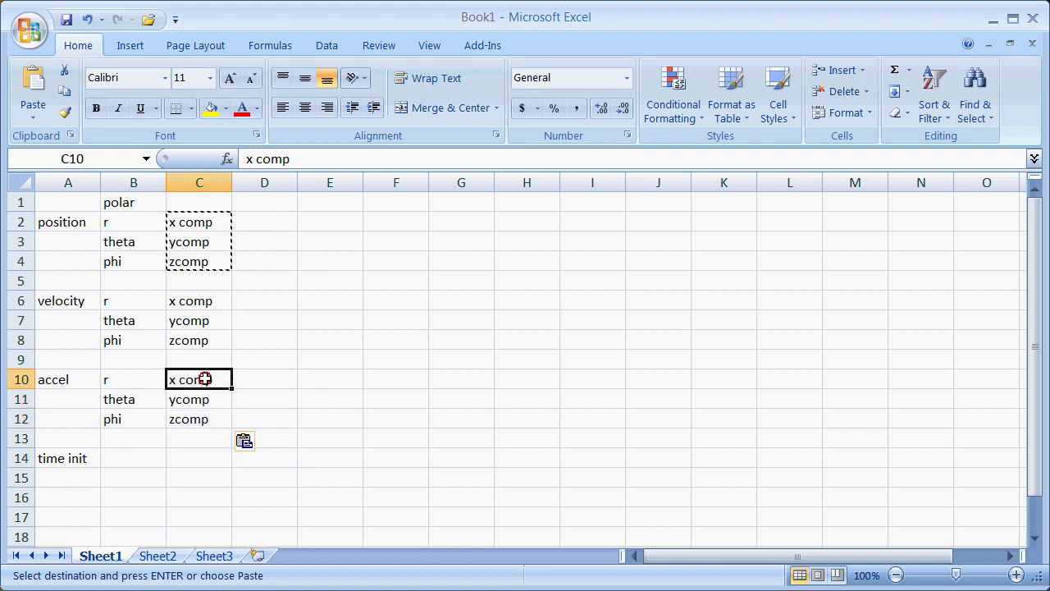
text(0)
key(Return)
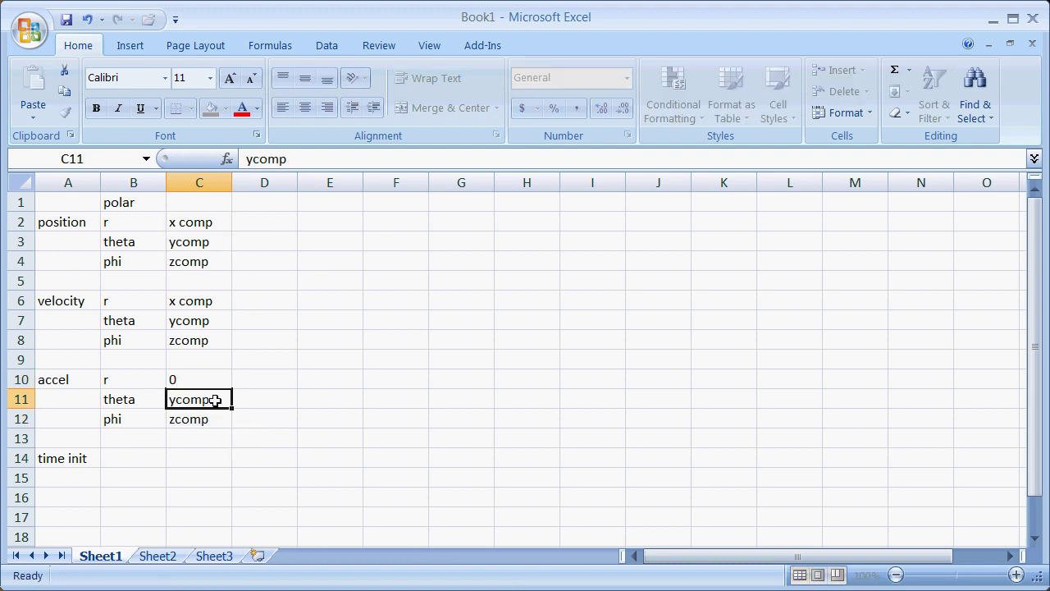
text(0)
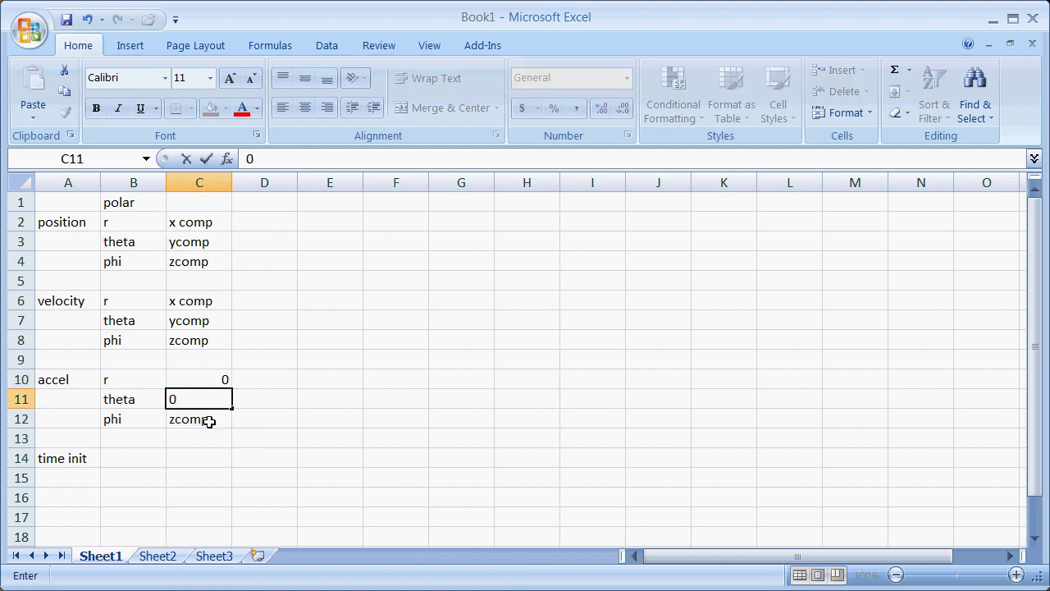
key(Return)
text(-9.8)
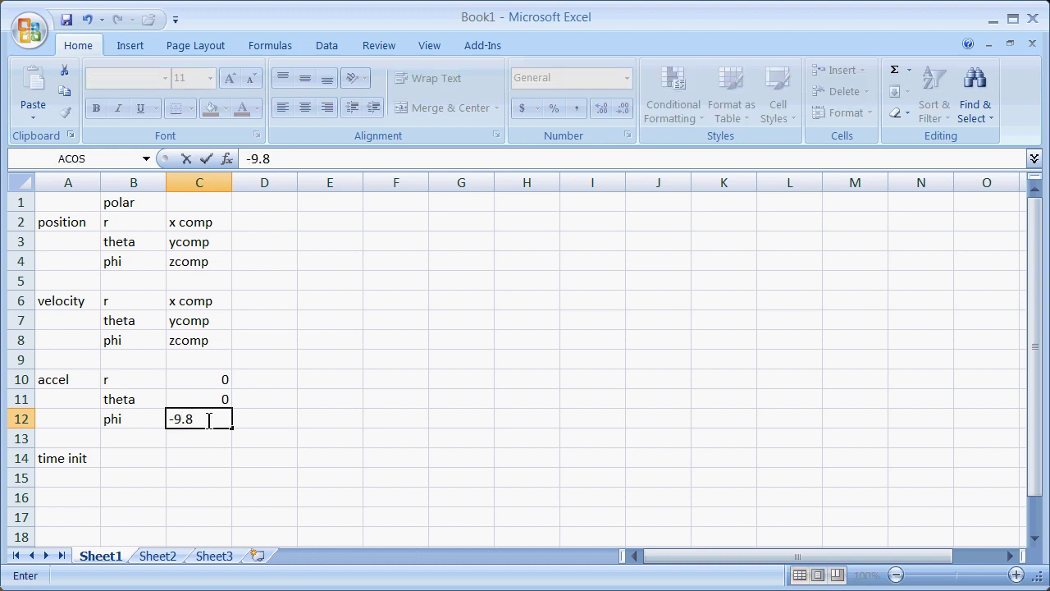
click(281, 438)
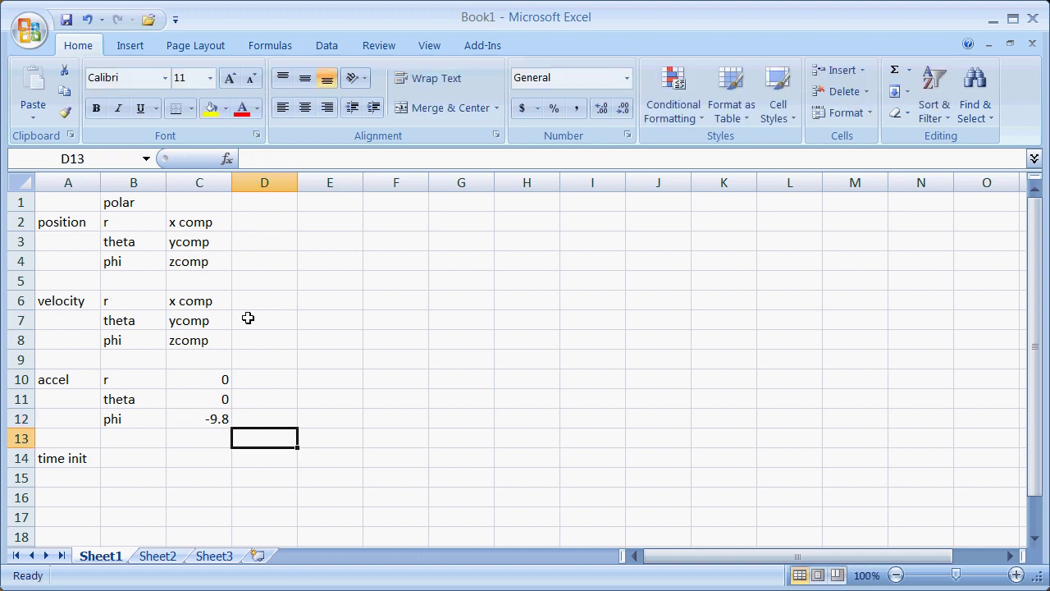
click(336, 204)
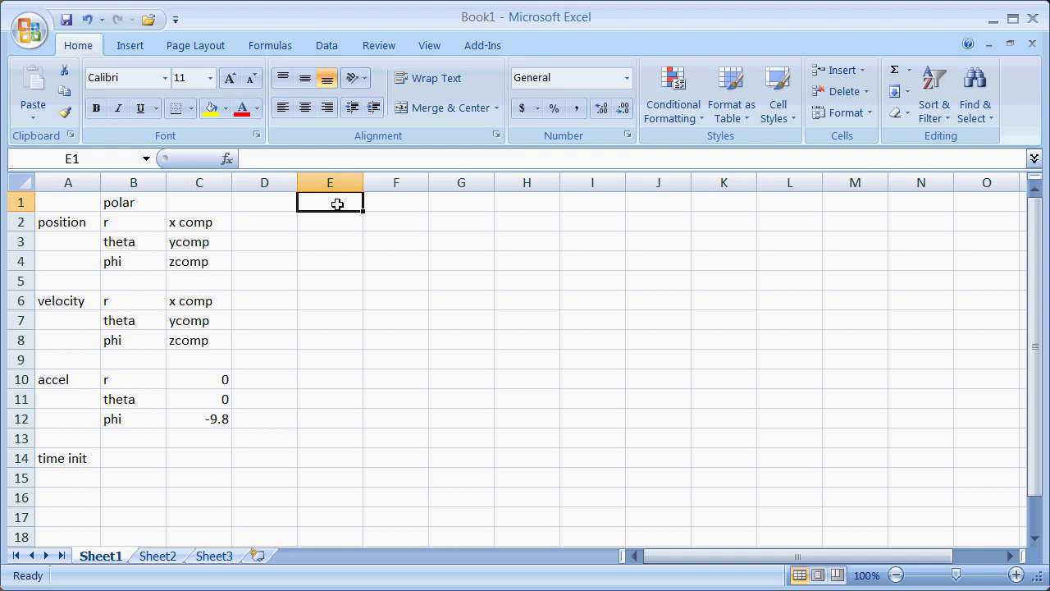
Add headings time in E1 and time-timeinit in F1, widening column F to fit
text(time)
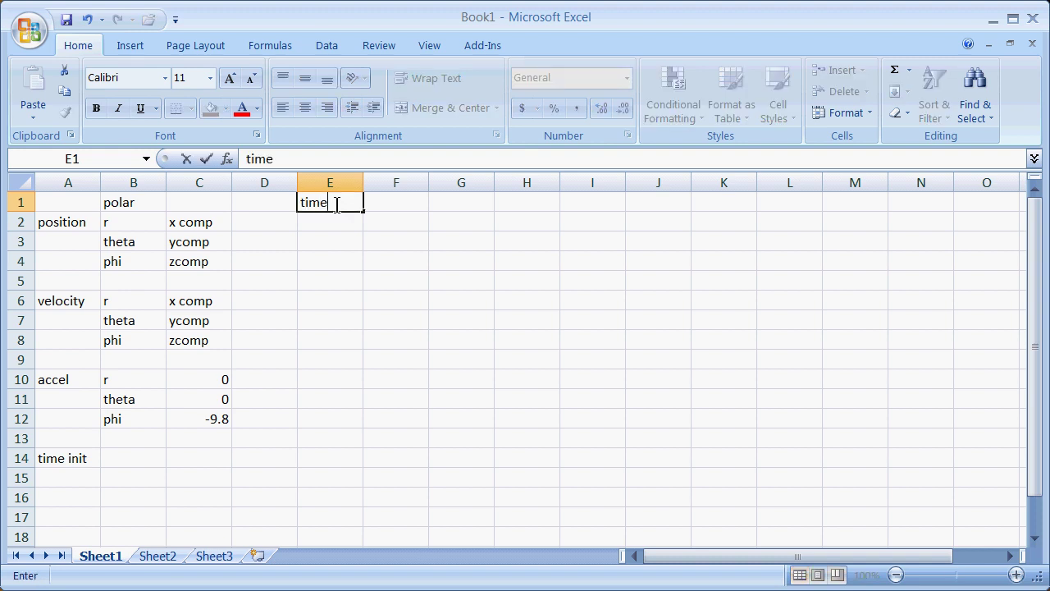
click(396, 205)
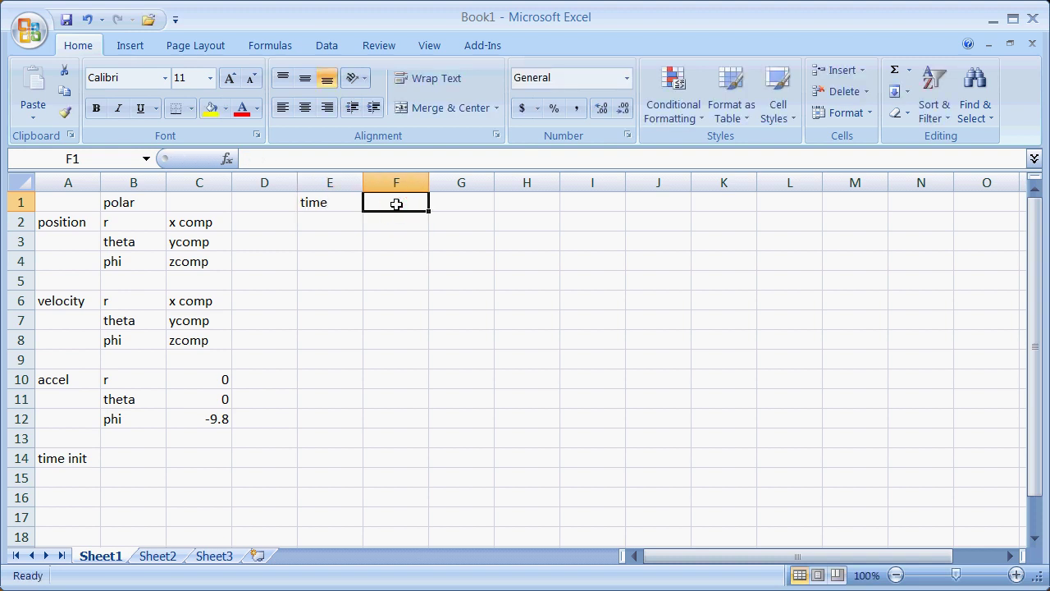
text(time)
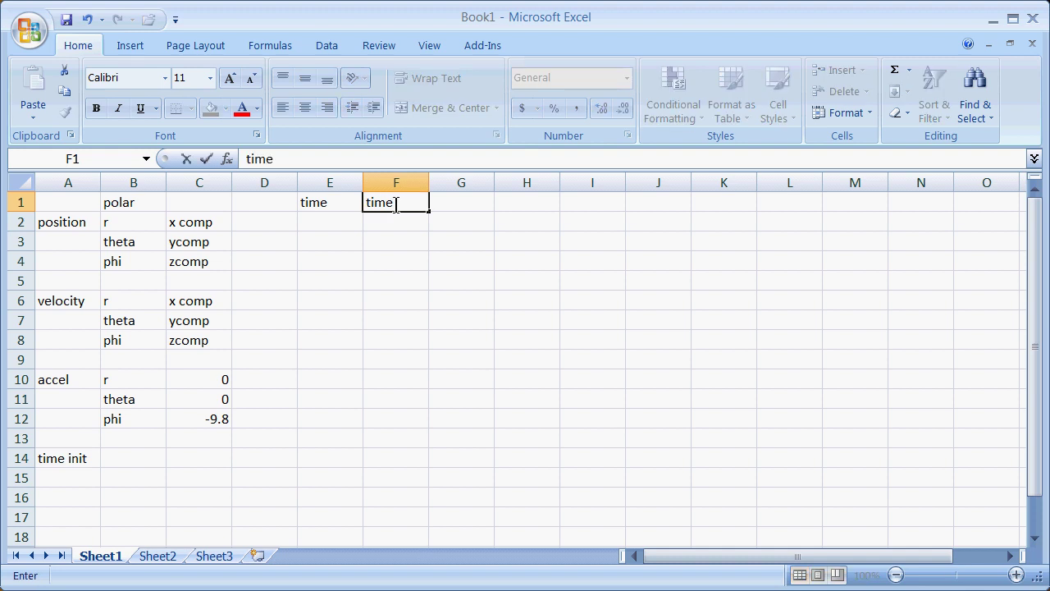
text(-timeinit)
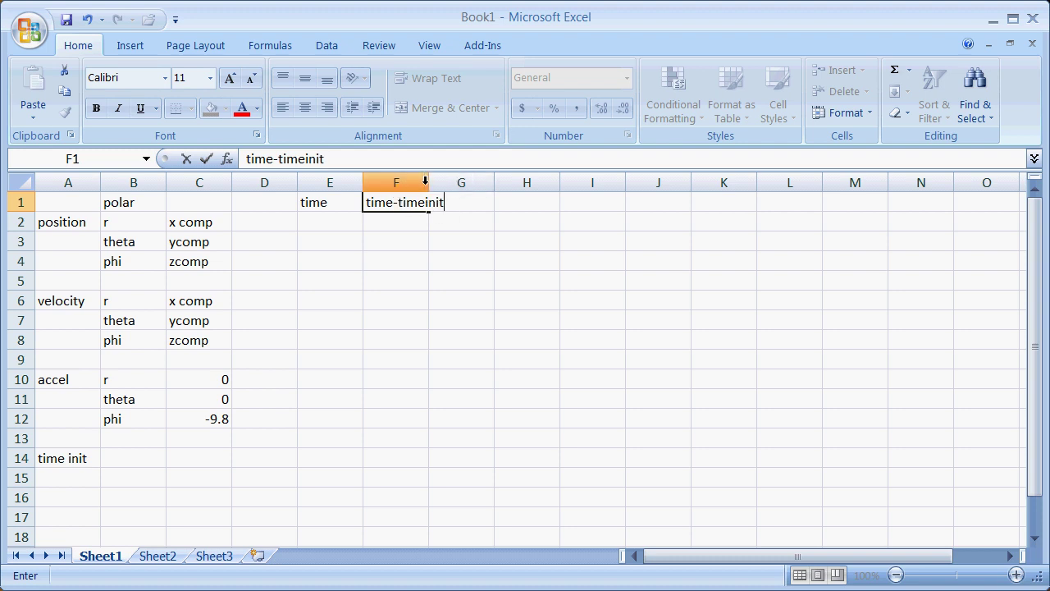
click(410, 242)
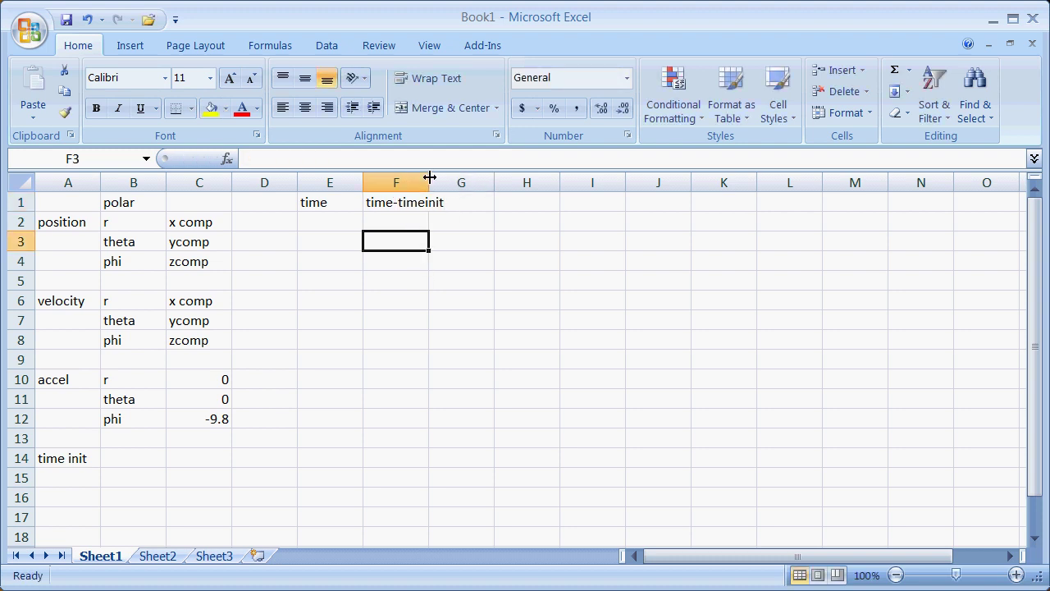
drag(429, 182, 453, 180)
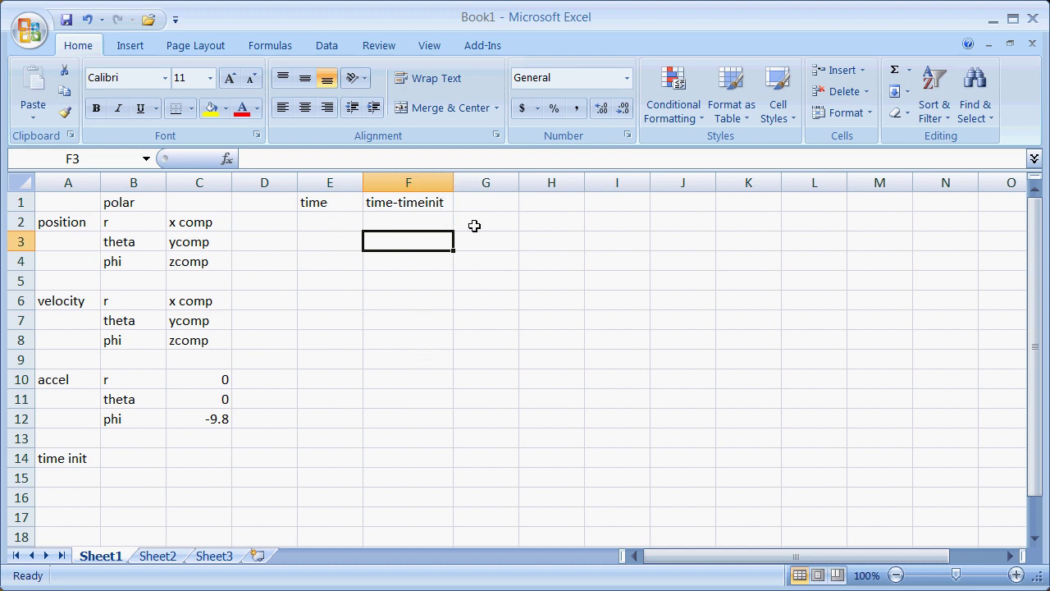
Add headings xpos, ypos and zpos in G1, H1 and I1
click(486, 203)
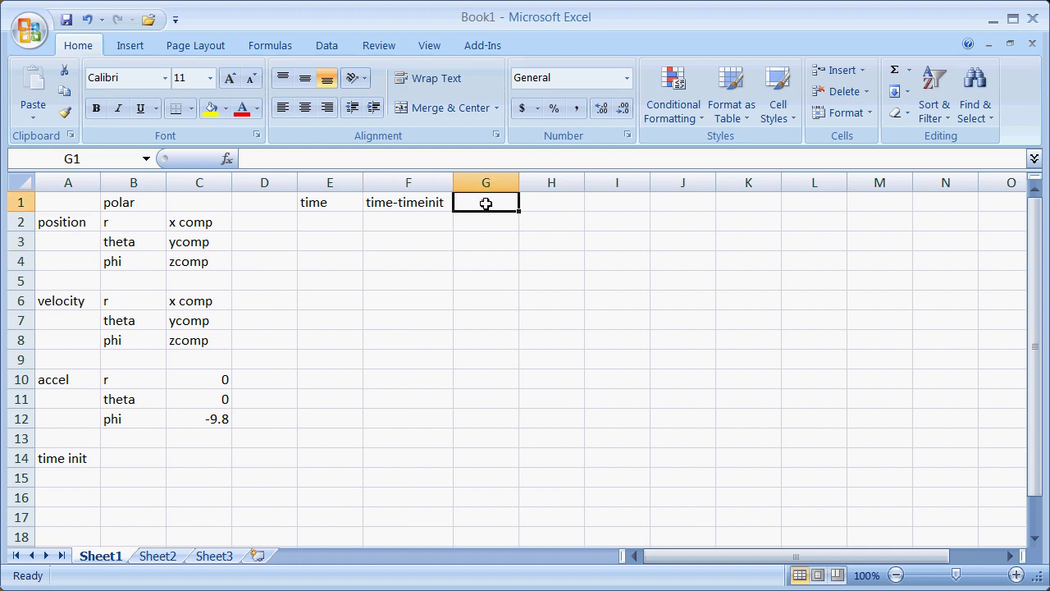
text(xpos)
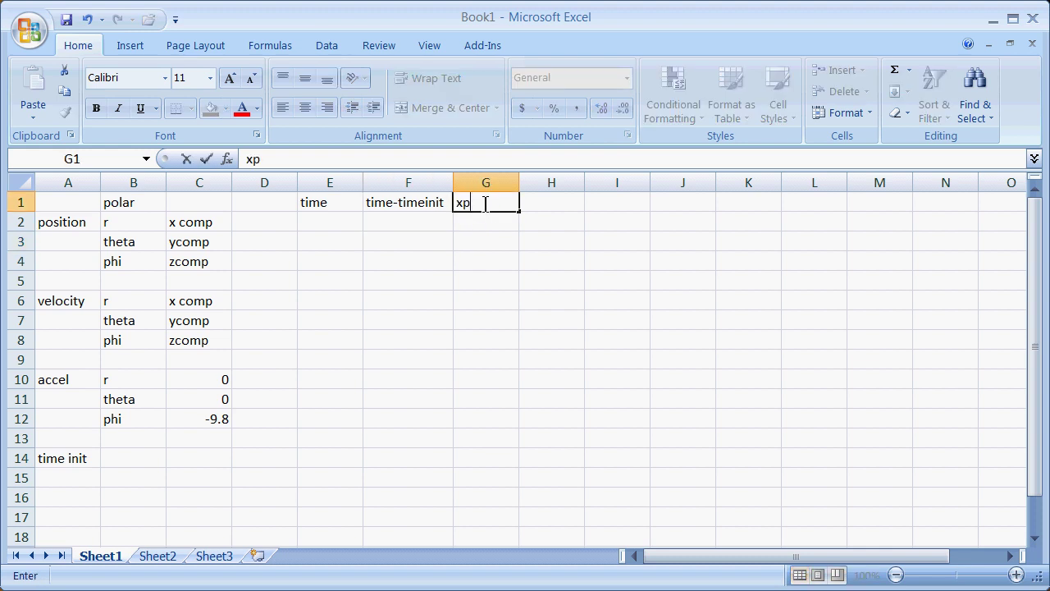
click(538, 203)
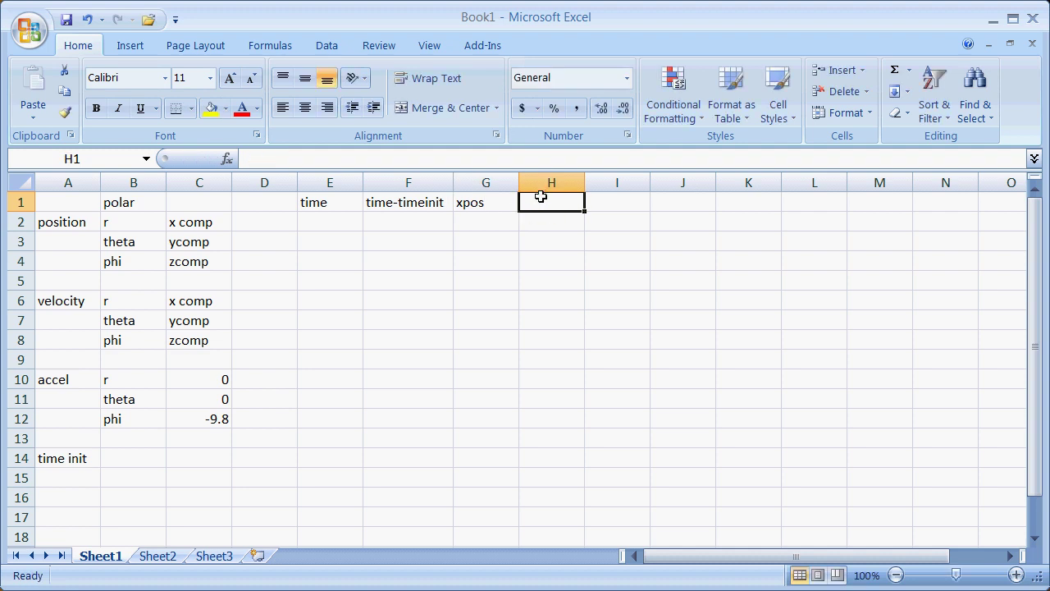
text(ypos)
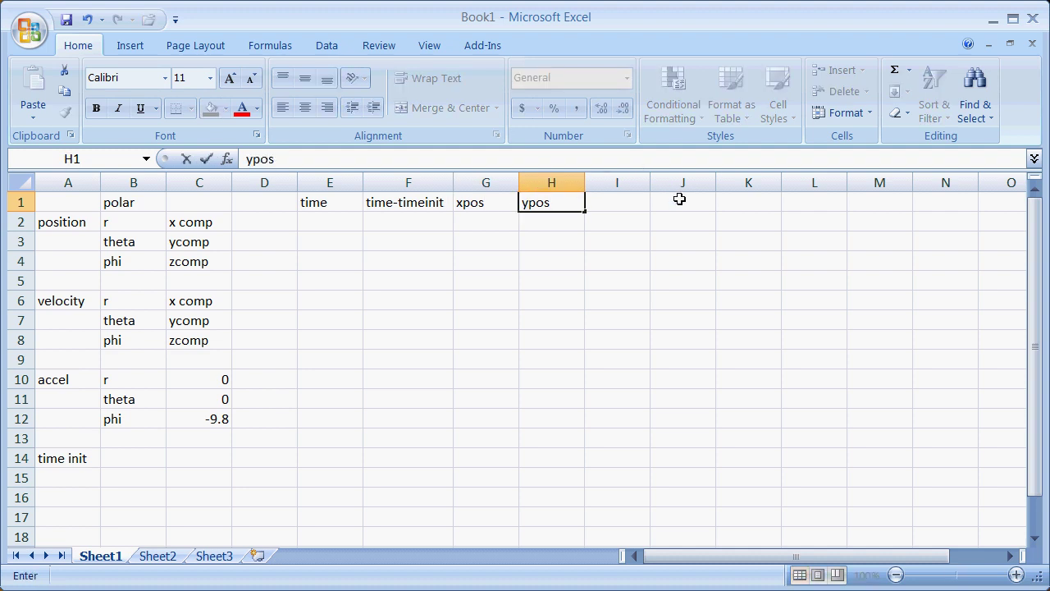
click(616, 200)
text(zpos)
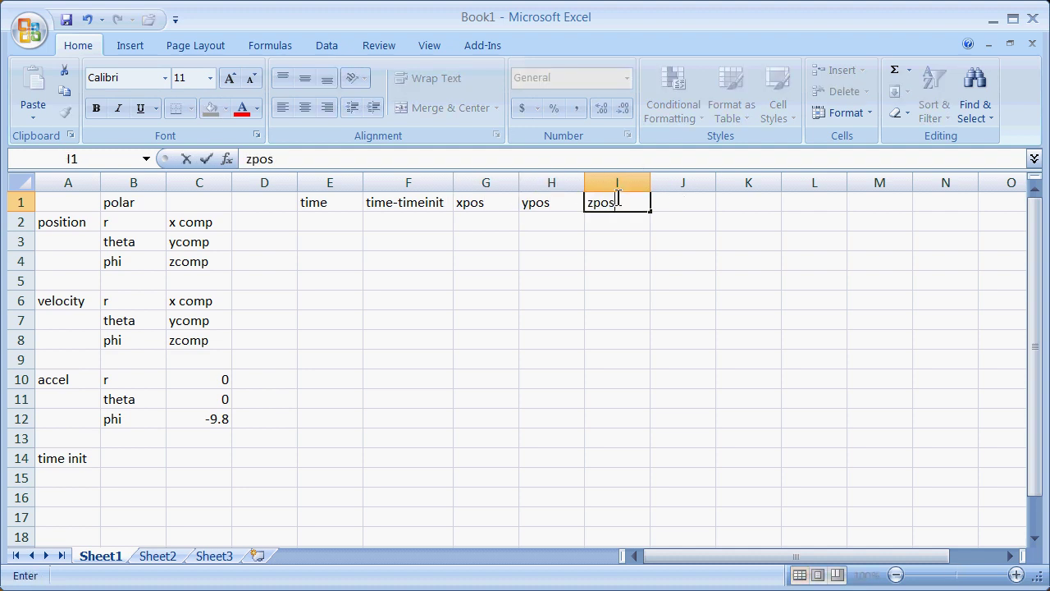
click(486, 221)
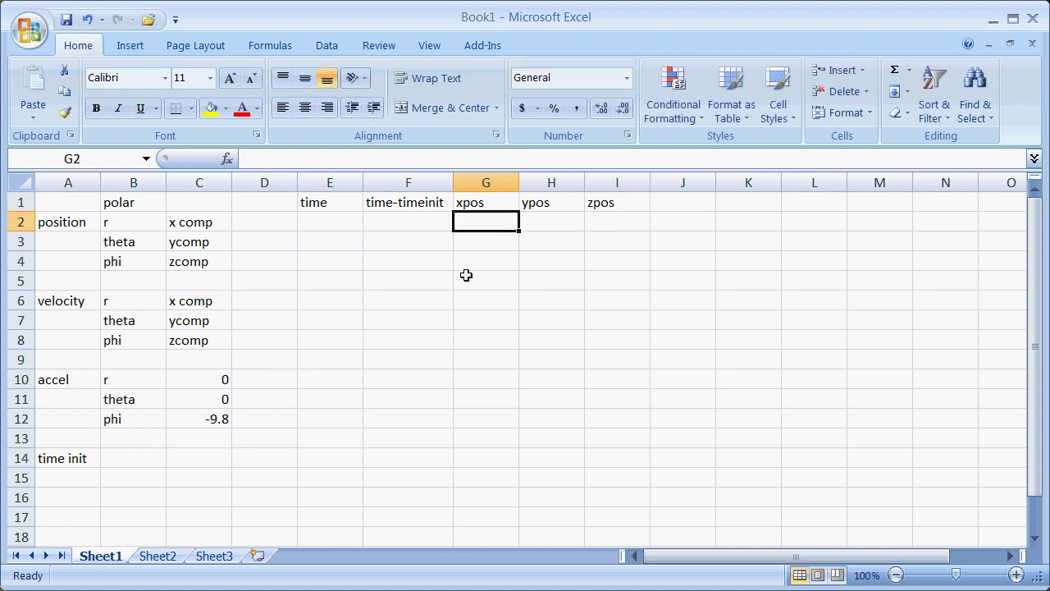
Add the label timestep in cell A16 beneath time init
click(326, 220)
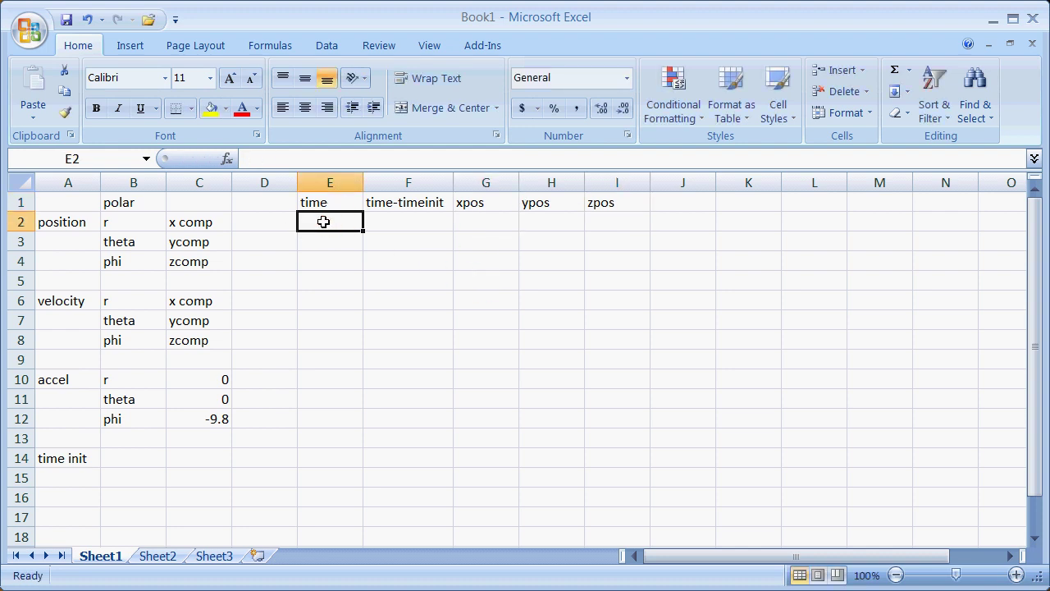
click(60, 493)
text(timestop)
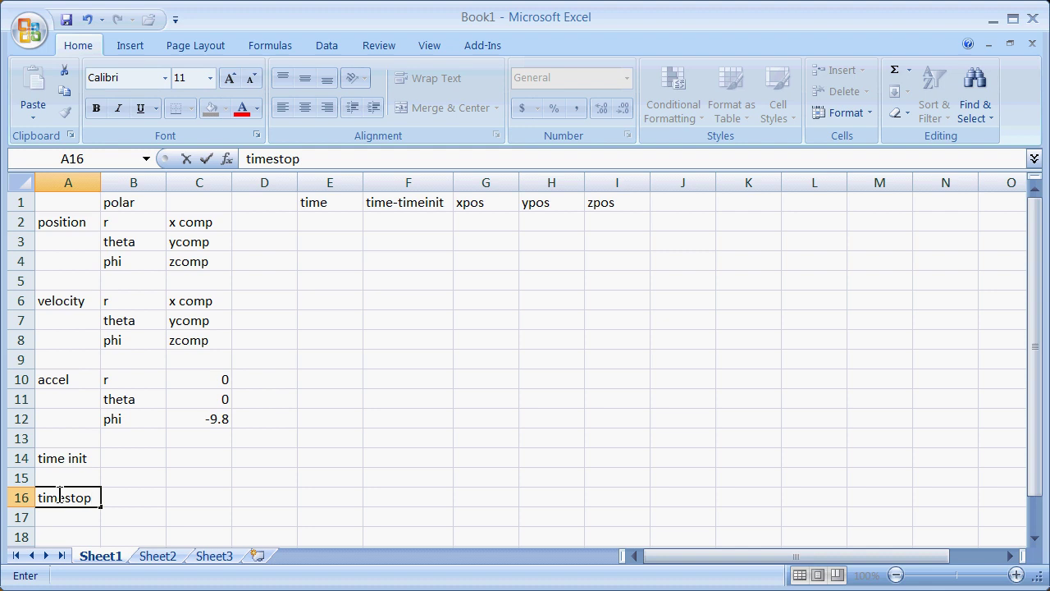
key(BackSpace)
key(BackSpace)
text(ep)
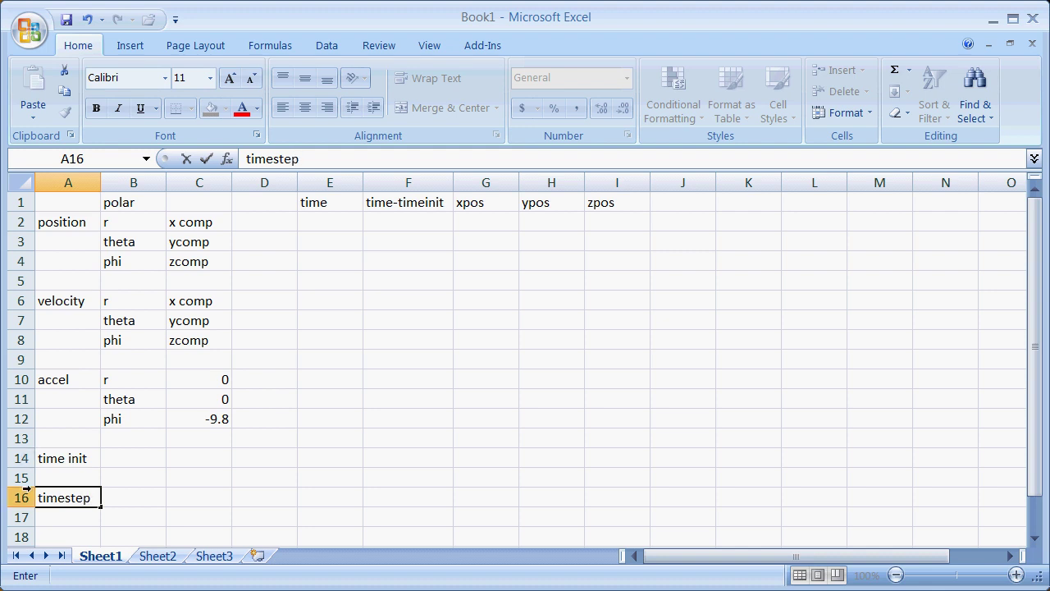
click(140, 496)
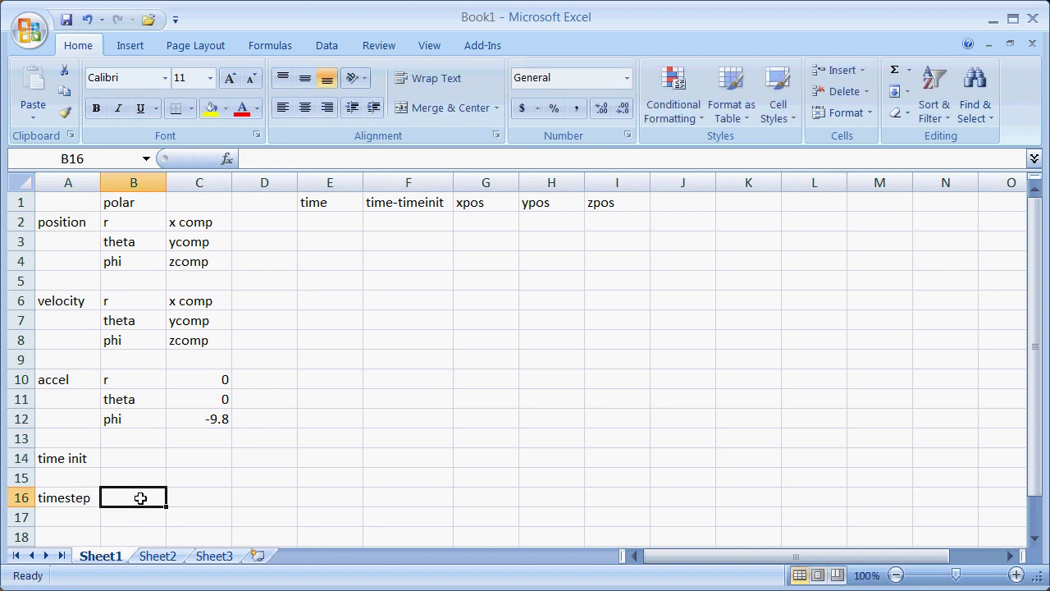
click(118, 457)
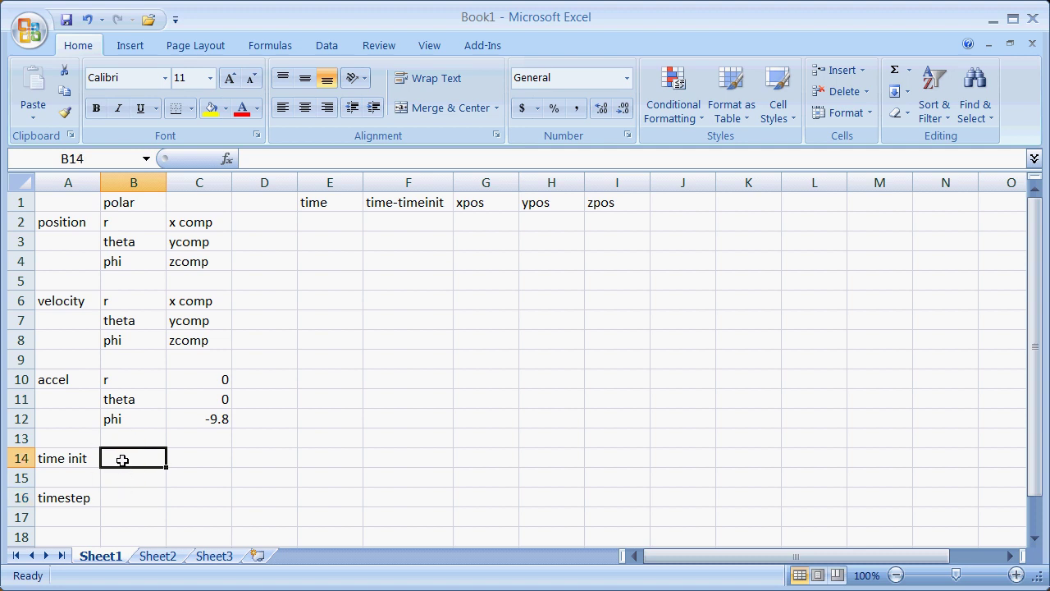
click(327, 223)
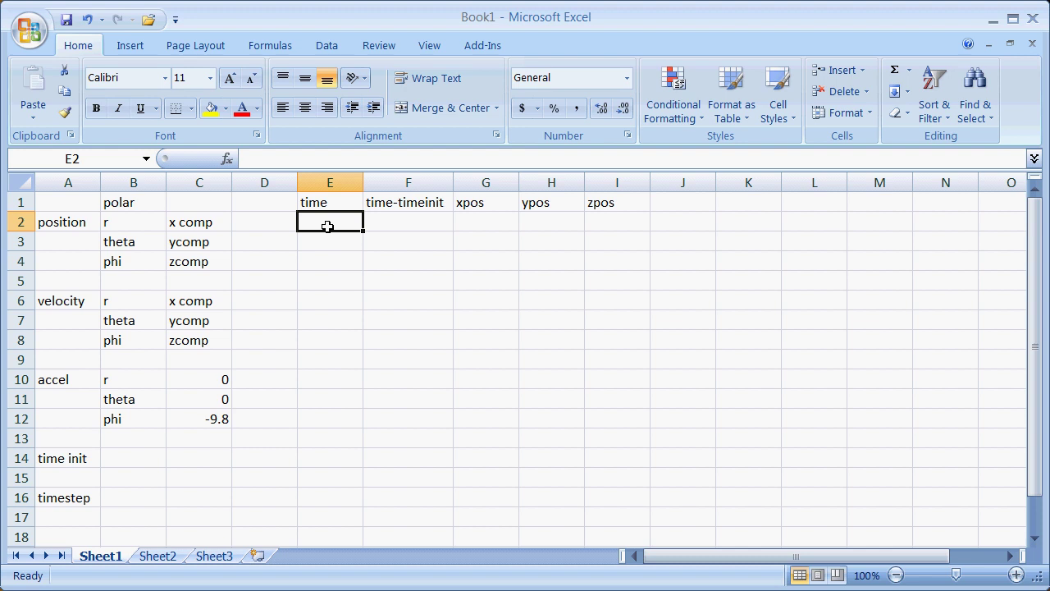
Enter 36000 as the first time in E2 and as time init in B14
text(3)
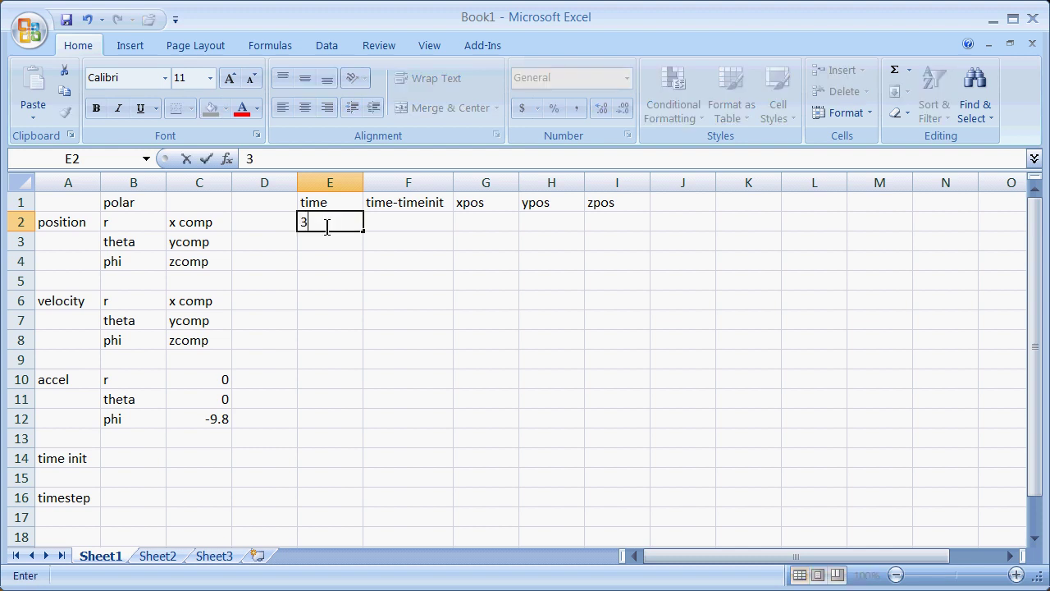
text(6000)
click(129, 456)
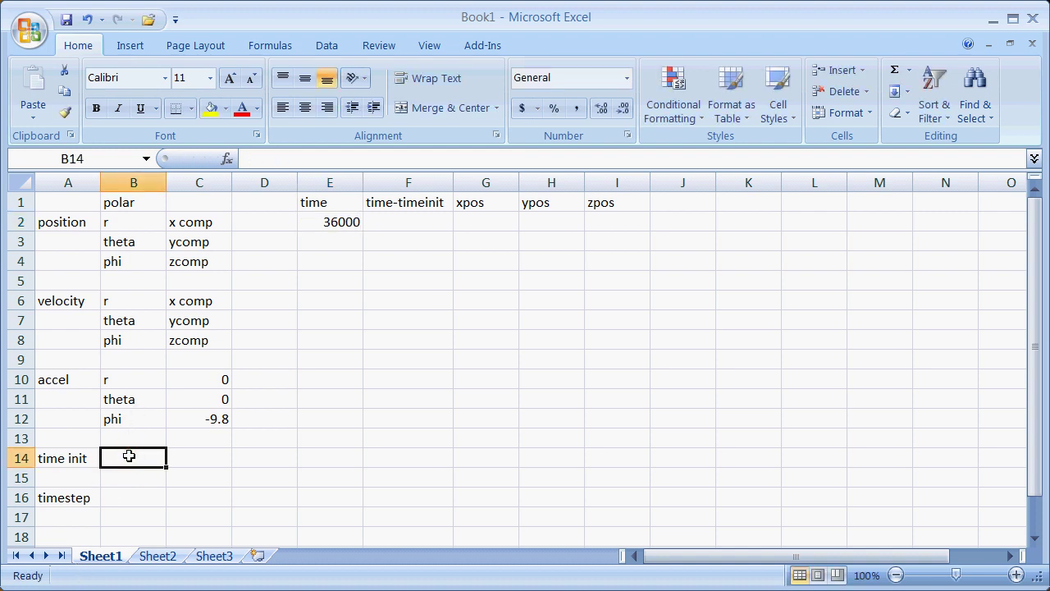
text(3600)
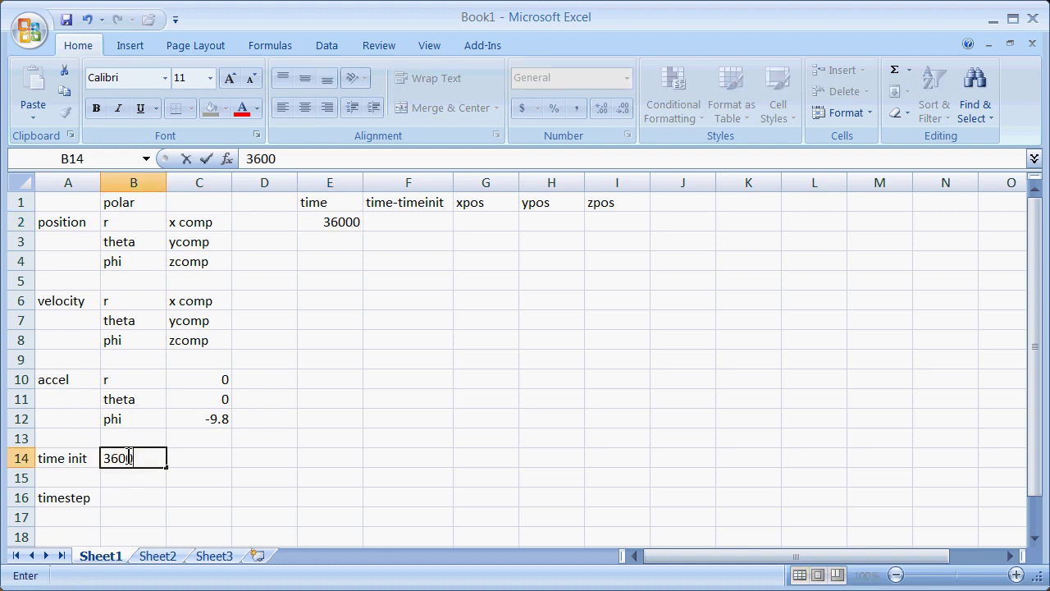
text(0)
click(310, 457)
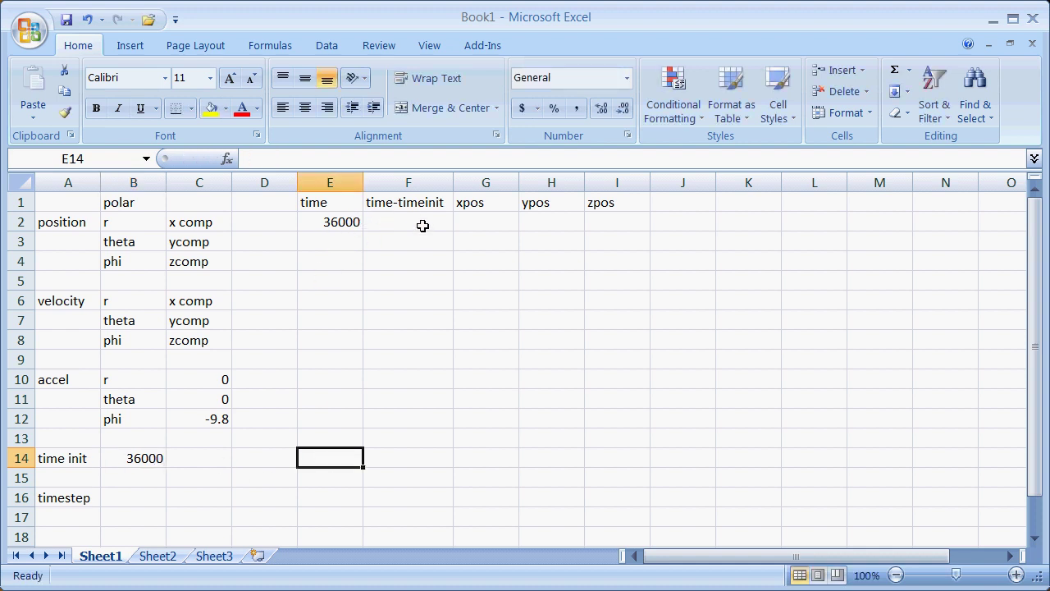
click(418, 223)
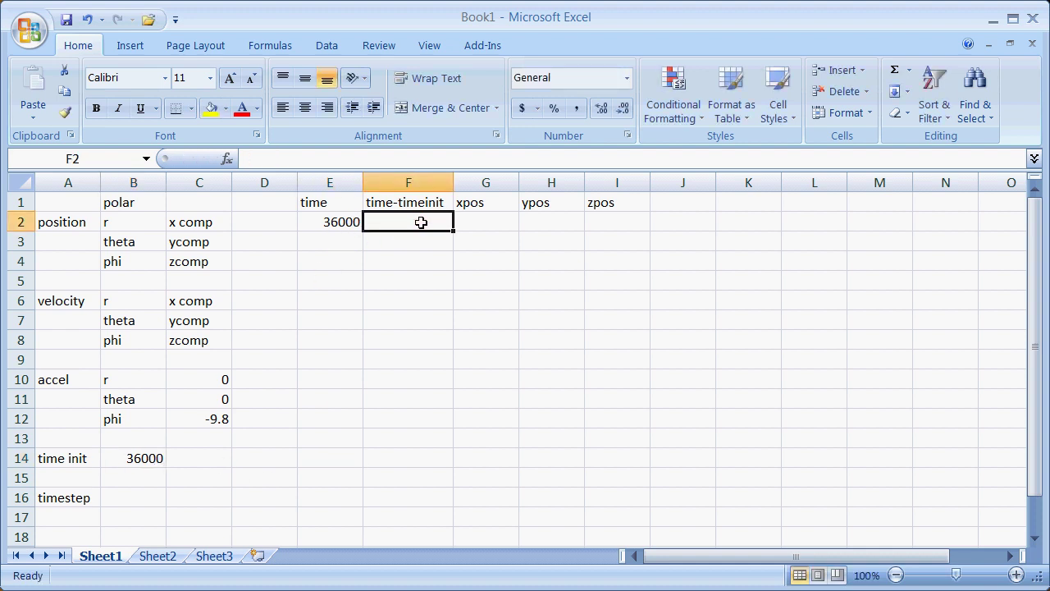
Enter =E2-$B$14 in F2 so time-timeinit evaluates to 0
text(=)
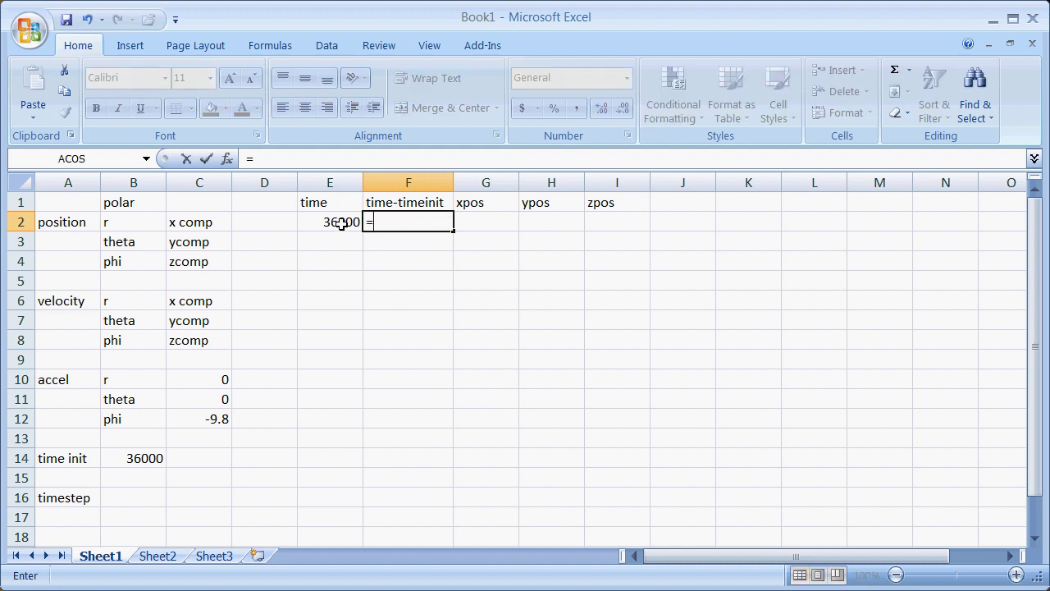
click(342, 219)
text(-)
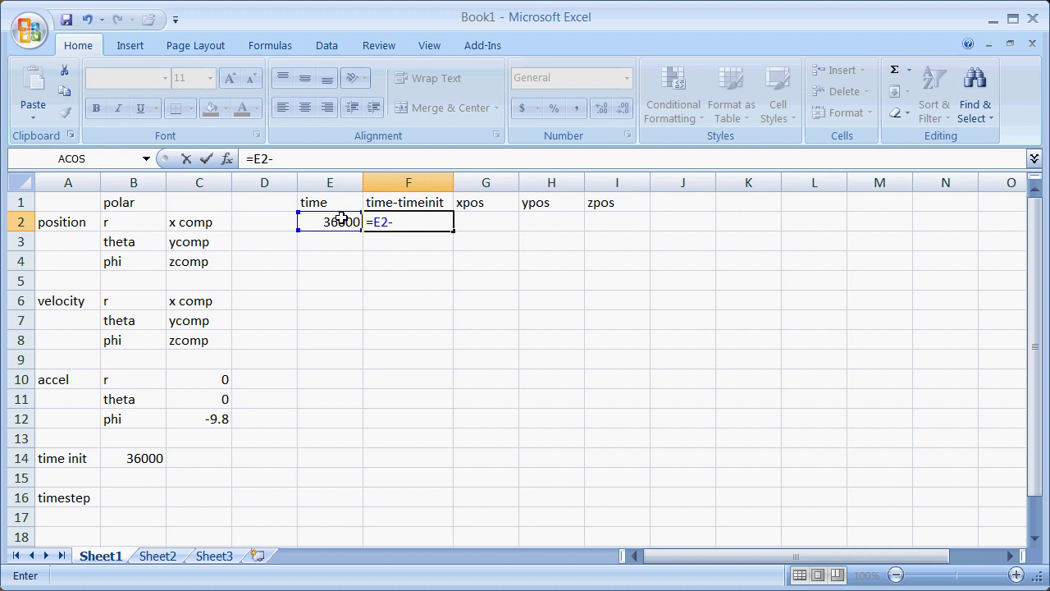
text($)
key(BackSpace)
click(143, 461)
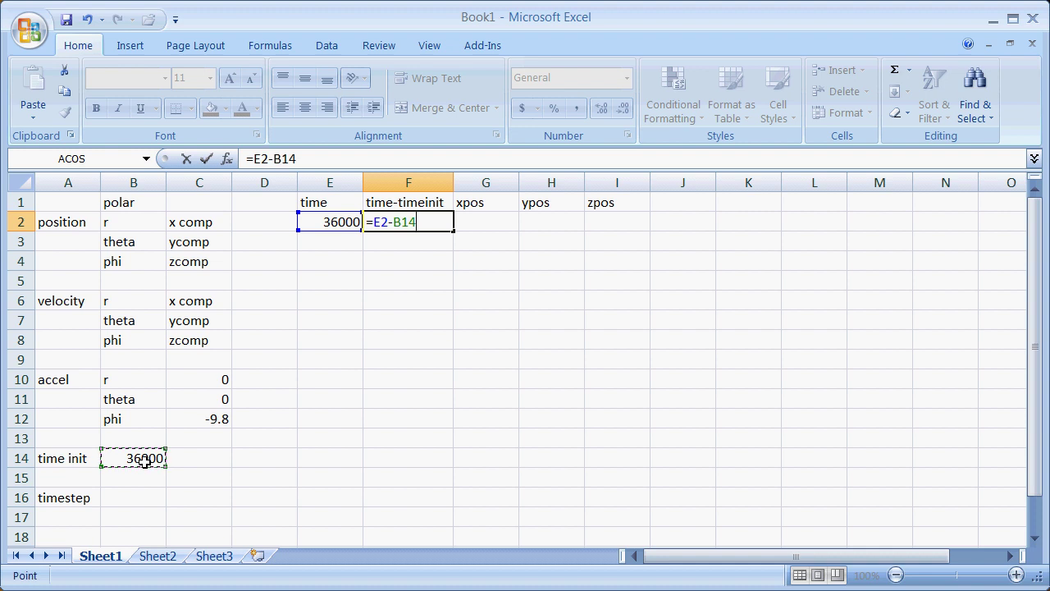
click(392, 228)
text($)
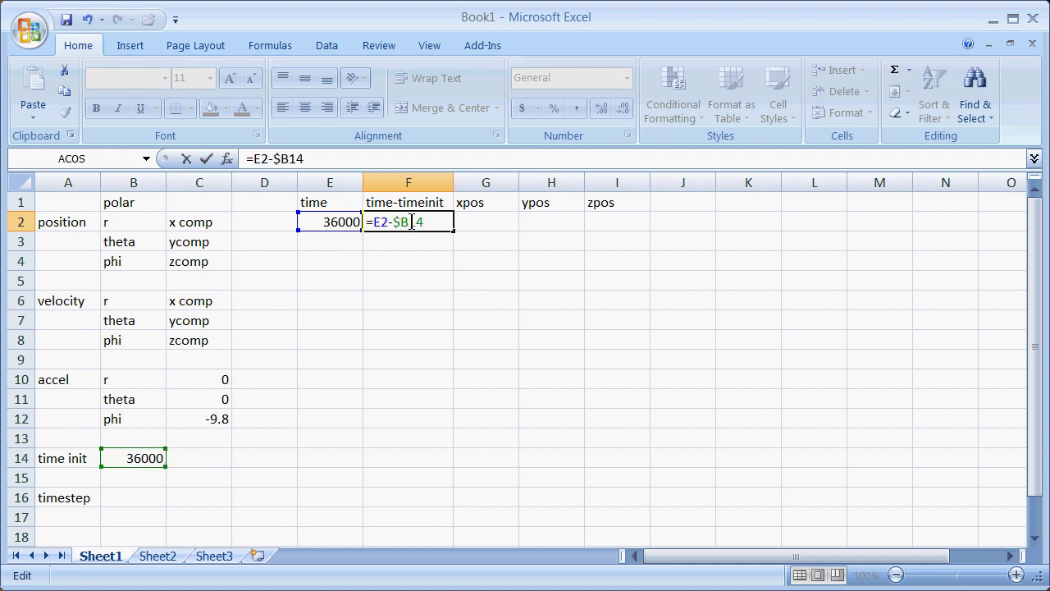
click(409, 223)
text($)
click(398, 296)
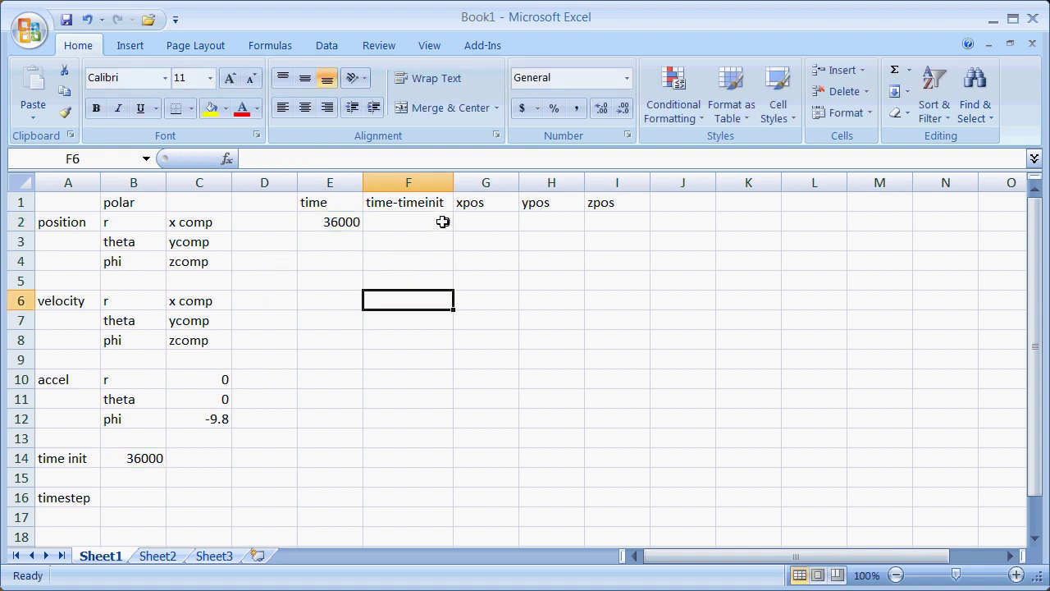
click(472, 223)
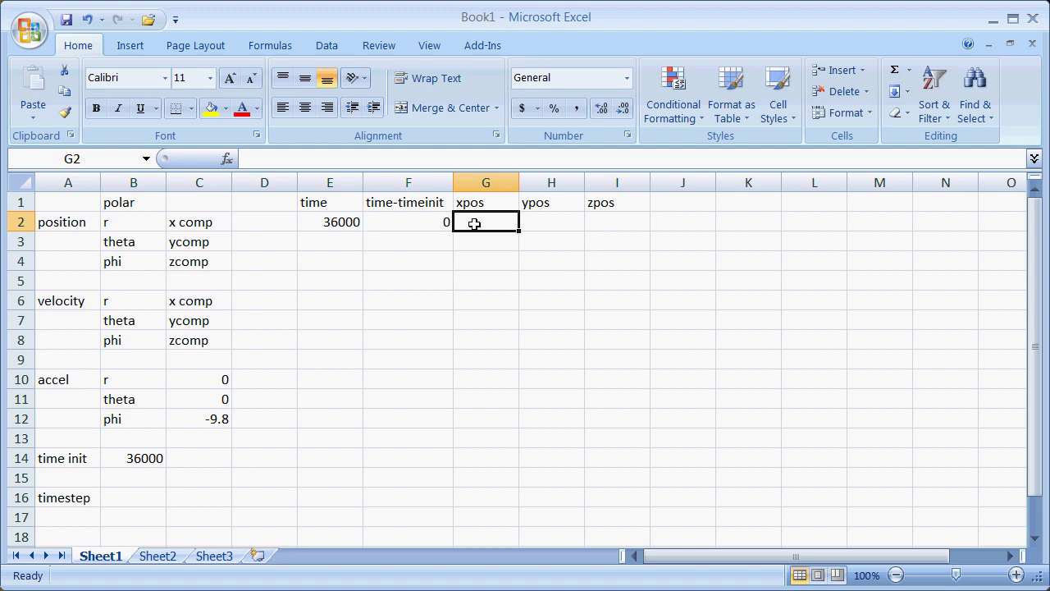
text(=)
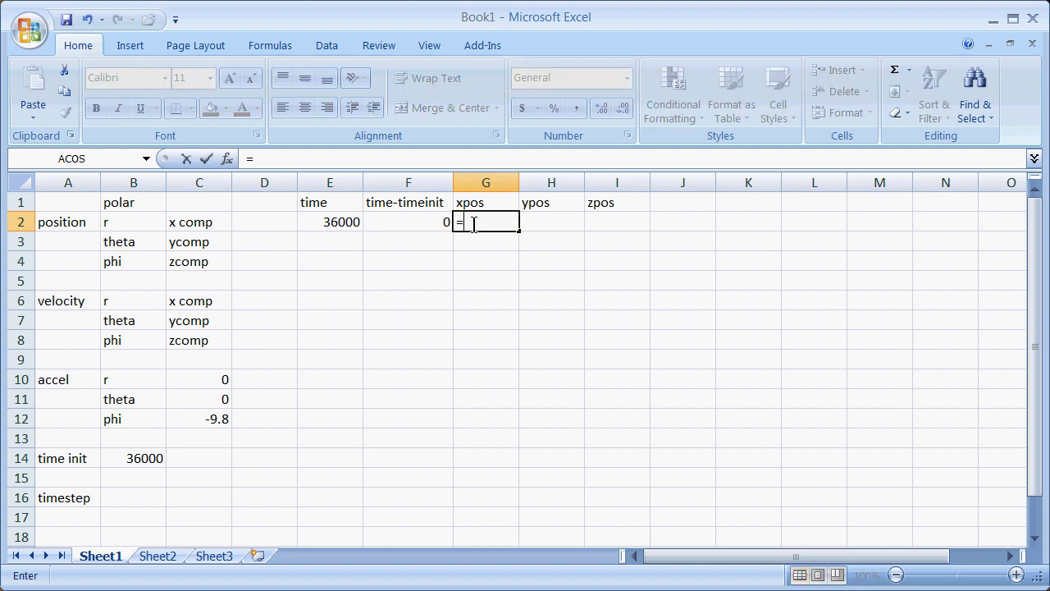
Begin the G2 xpos formula with the locked initial position reference $C$2
click(195, 225)
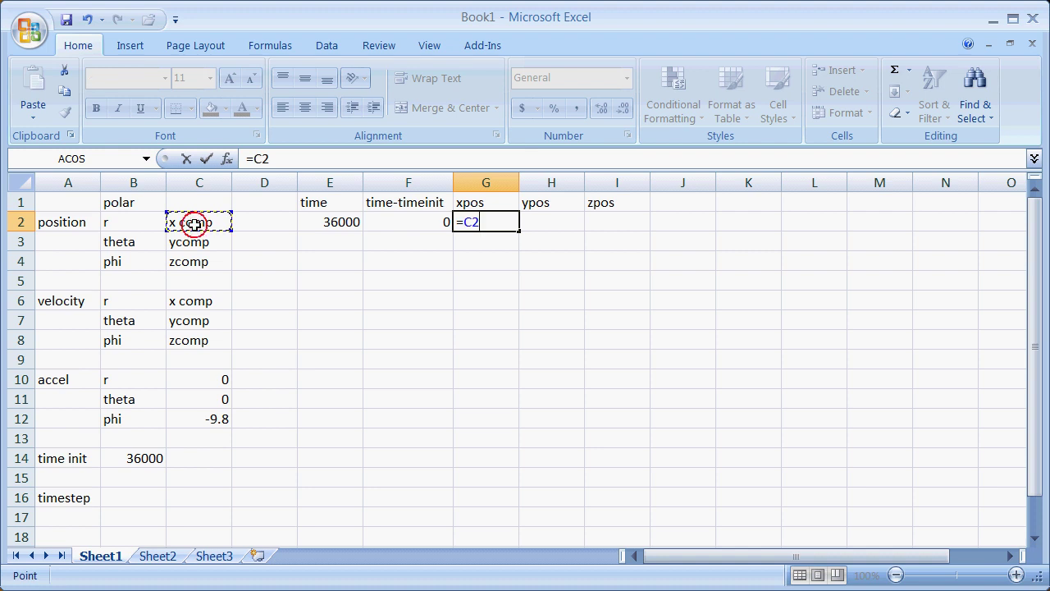
click(465, 222)
text($)
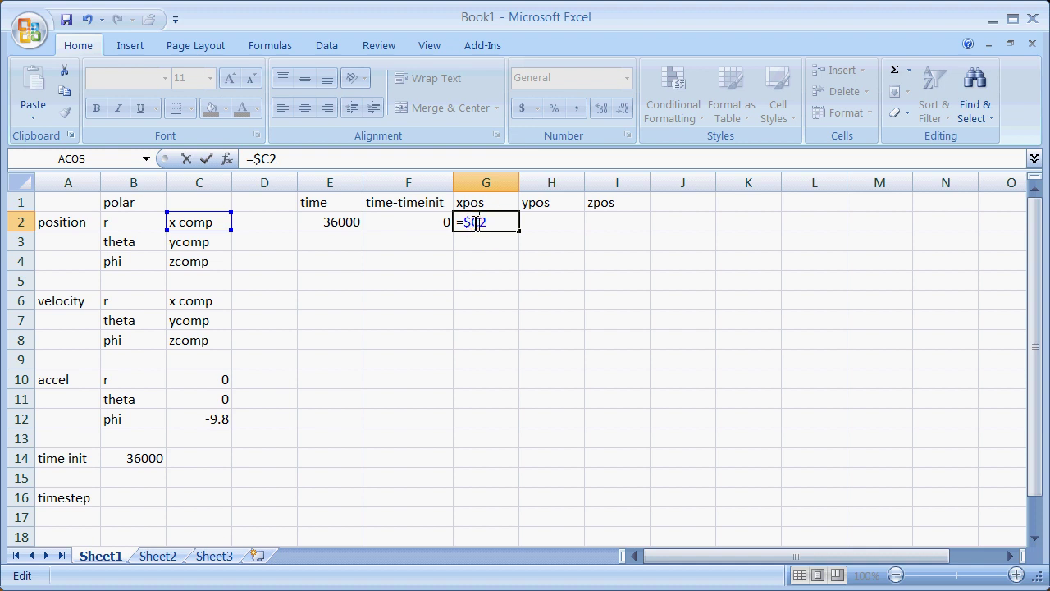
click(478, 221)
text($2+)
Add the locked velocity term $C$6 multiplied by elapsed time F2
click(195, 302)
click(502, 222)
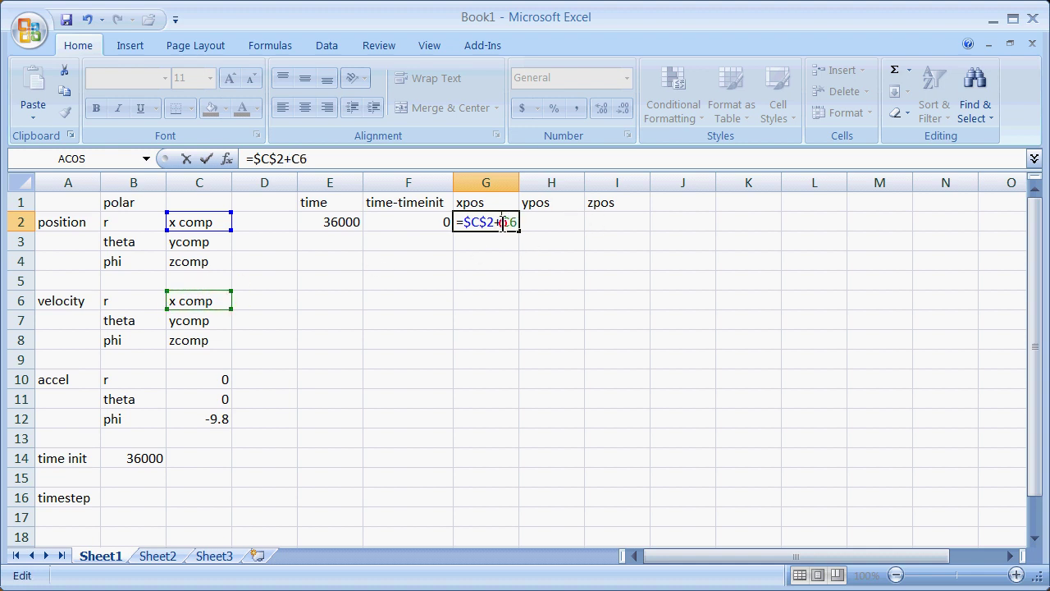
text($)
key(Right)
text($)
click(533, 227)
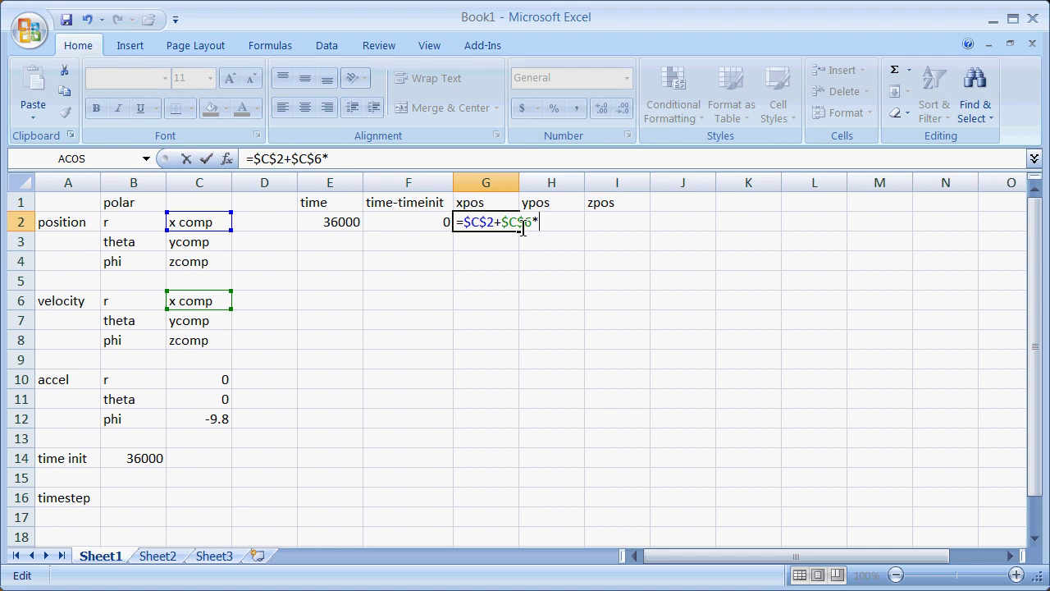
text(*)
click(420, 224)
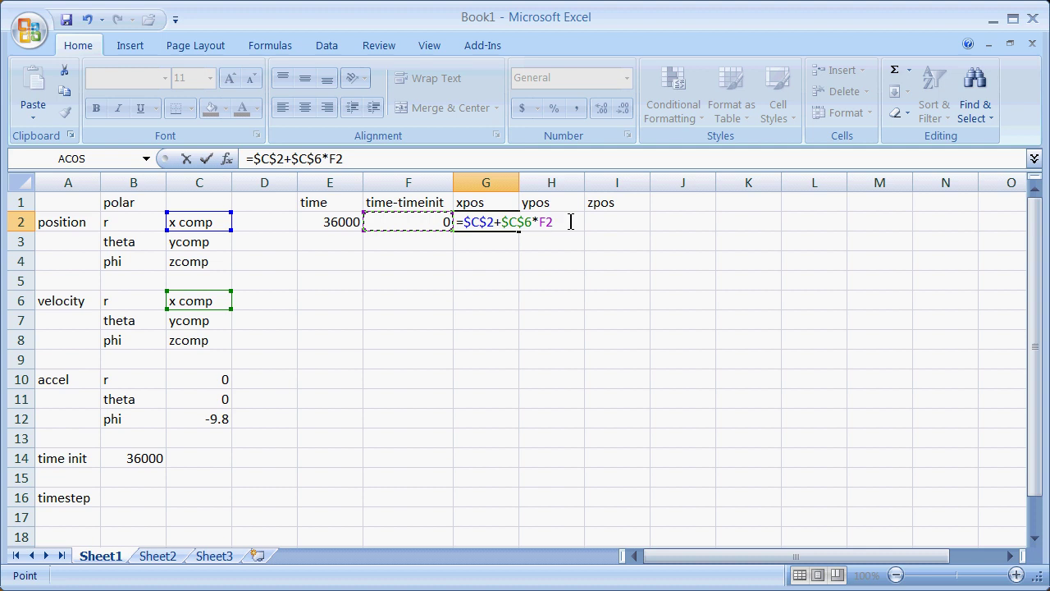
text(+)
Append the acceleration term (0.5)C10*F2^2 and commit the formula
click(213, 380)
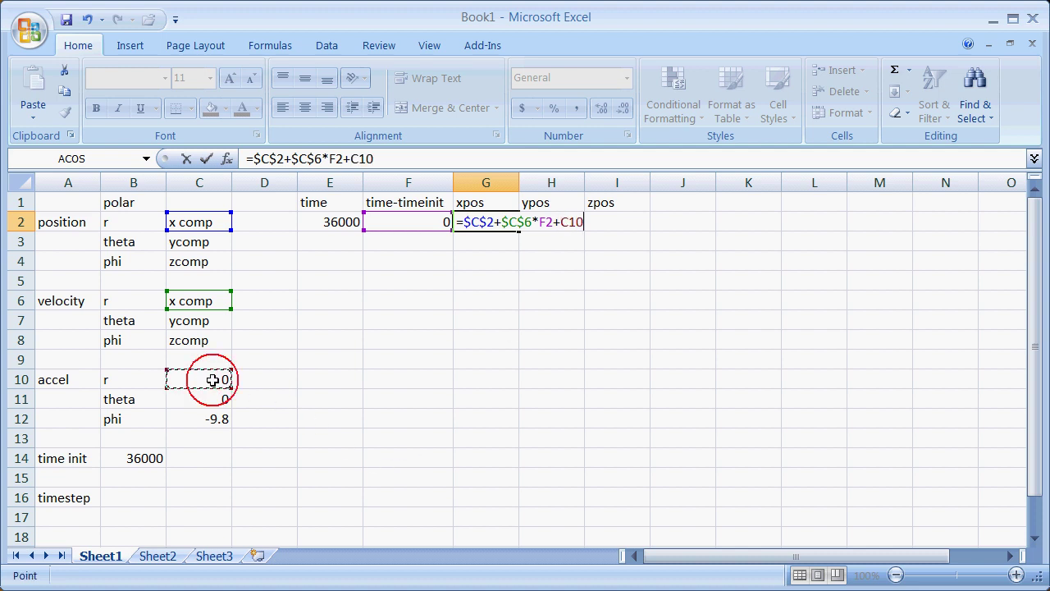
click(566, 222)
text((0.5)
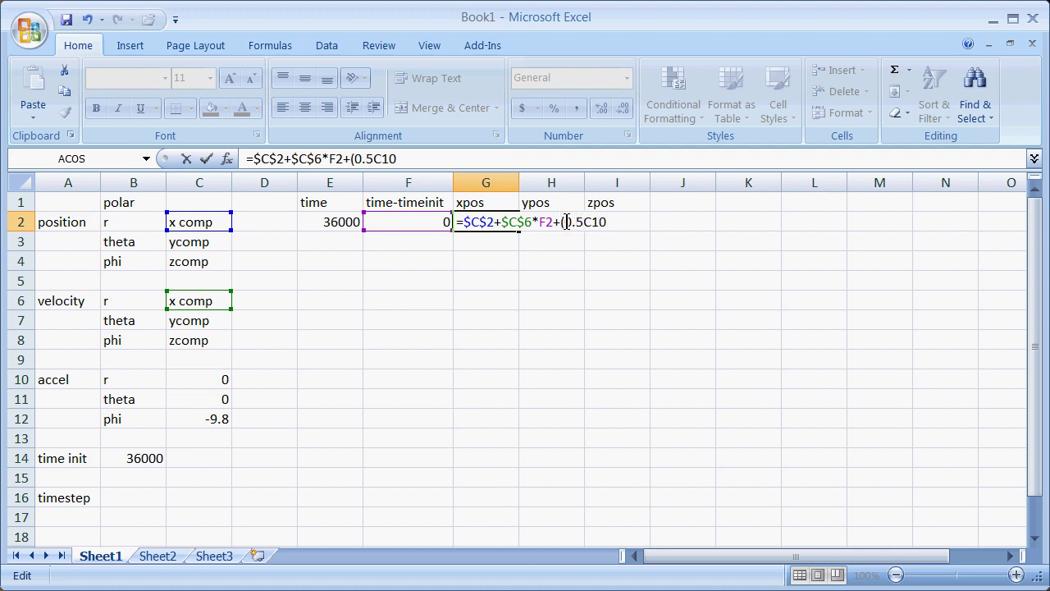
text())
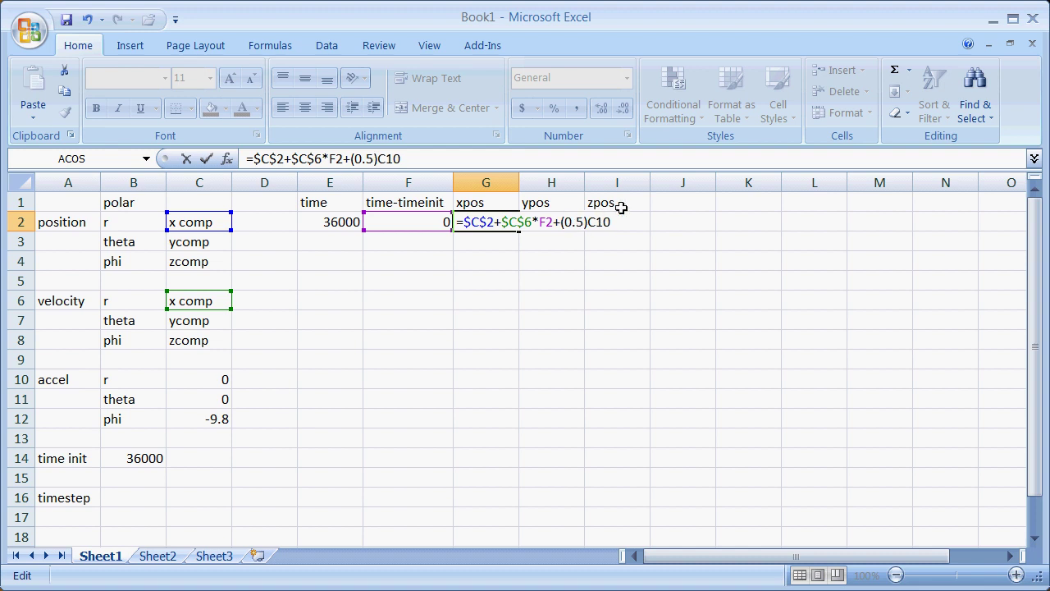
click(616, 215)
text(*)
click(443, 221)
text(^2)
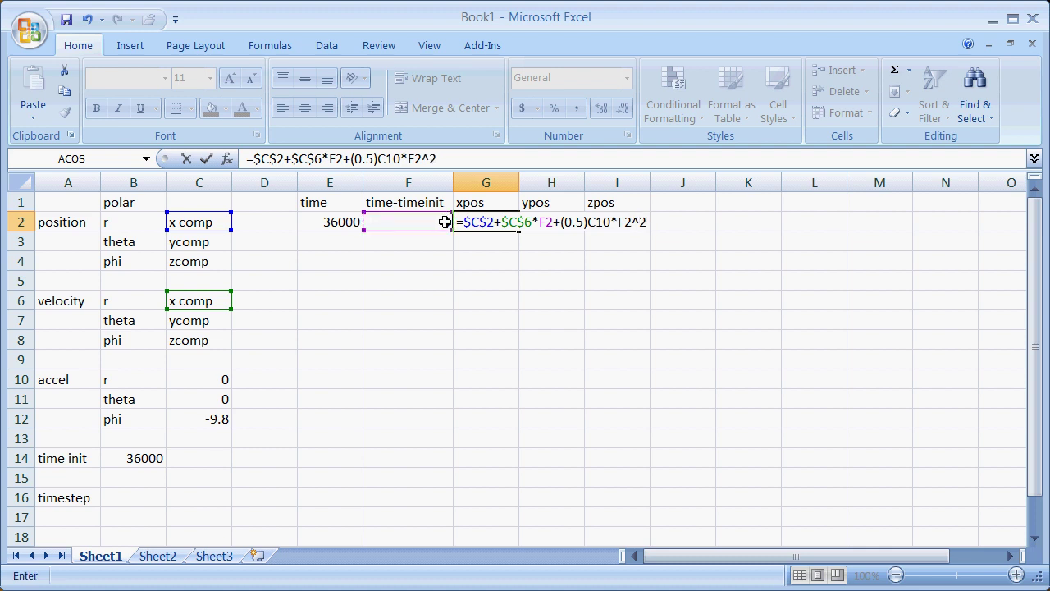
click(206, 159)
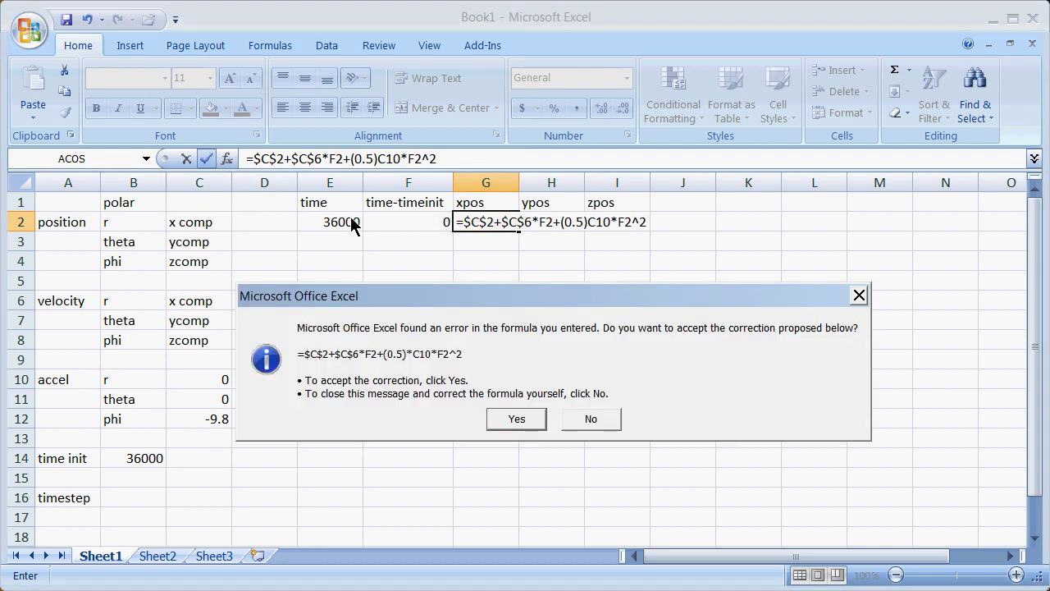
Accept the corrected xpos formula and enter 1 for x position (C2) and x velocity (C6)
click(526, 420)
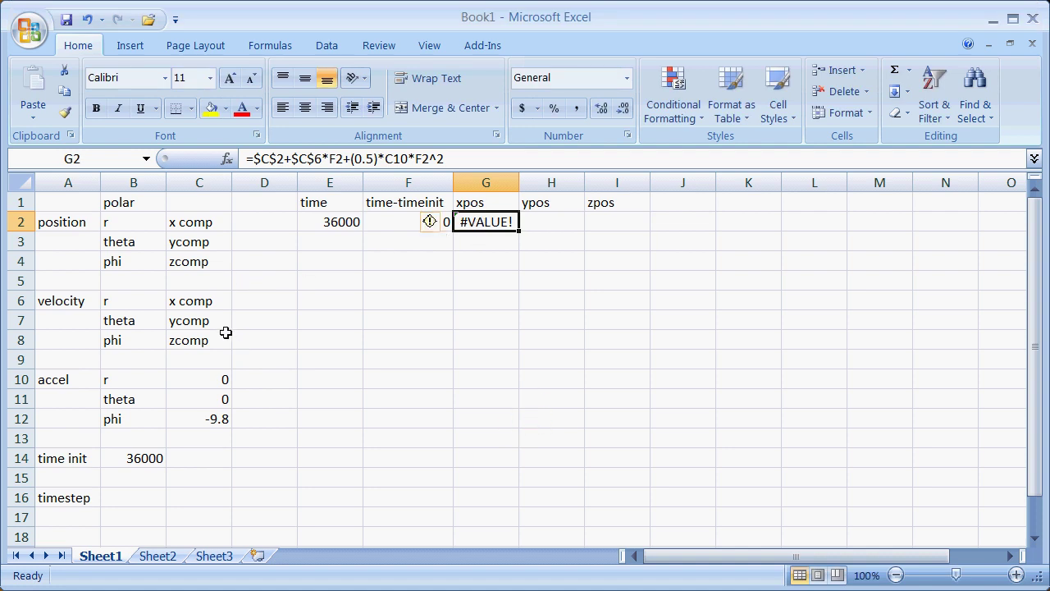
click(199, 222)
text(1)
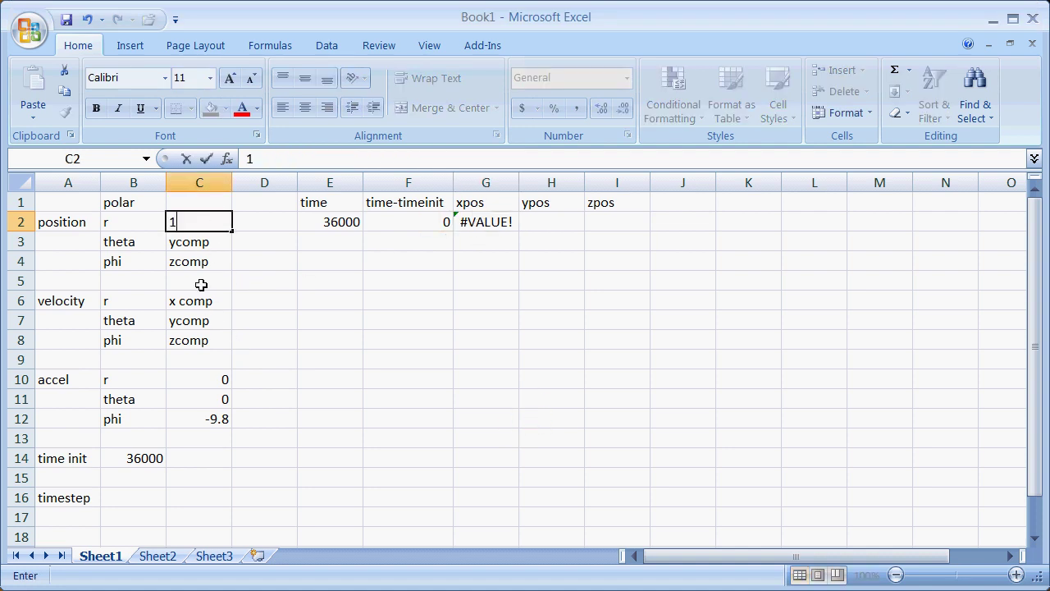
click(186, 303)
text(1)
click(267, 316)
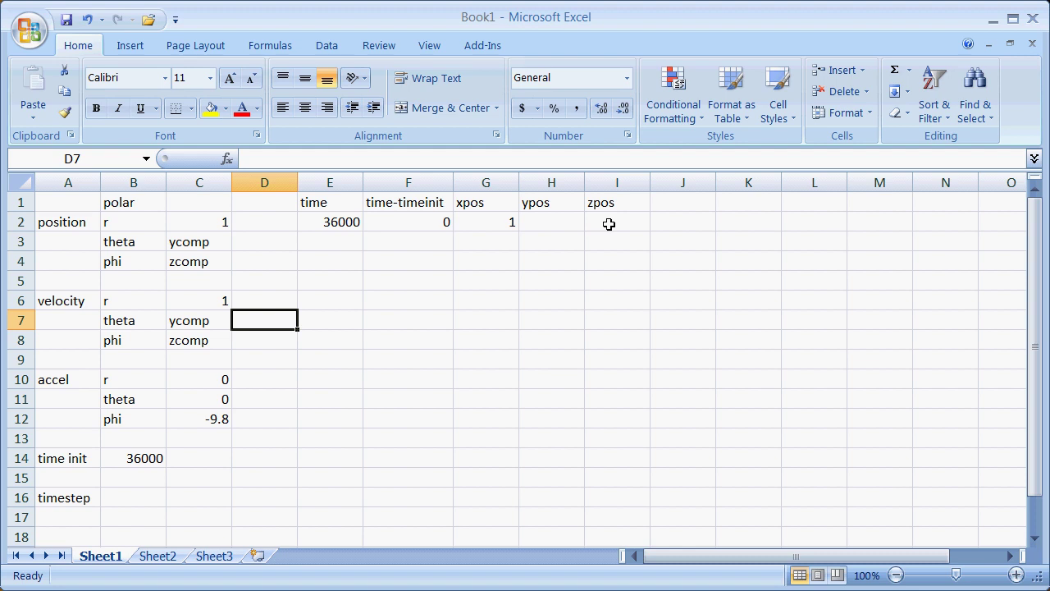
Enter =E2+B16 in E3 so the time adds the timestep to the previous time
click(331, 240)
text(=)
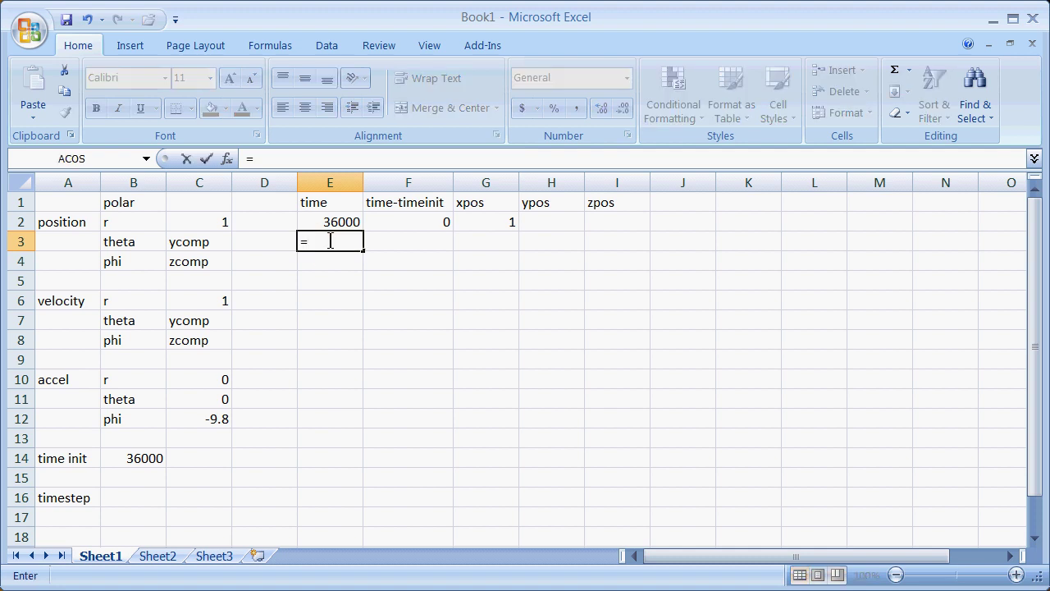
click(342, 222)
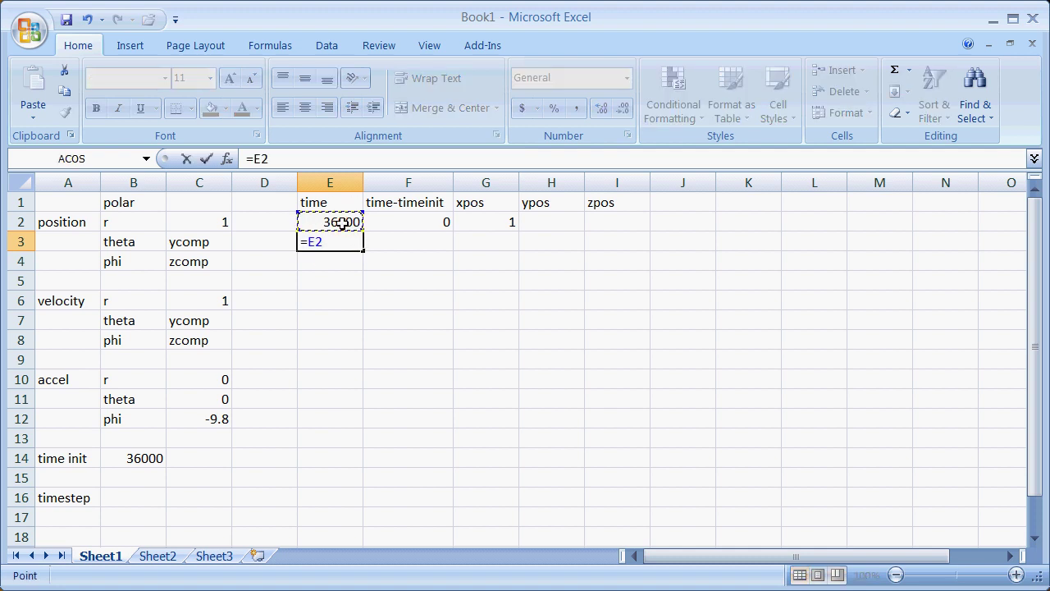
text(+)
click(149, 500)
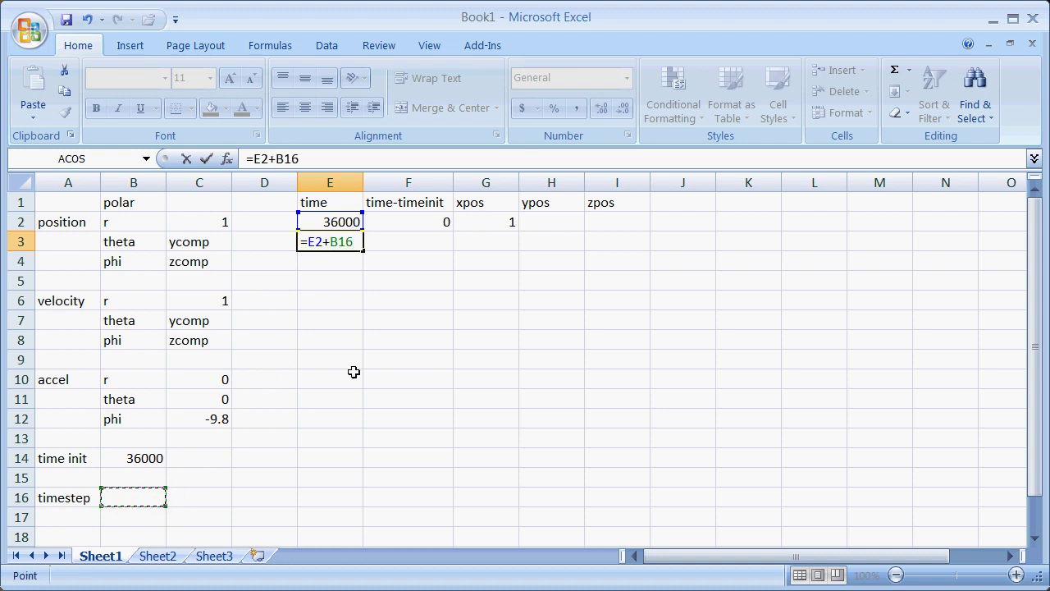
click(206, 170)
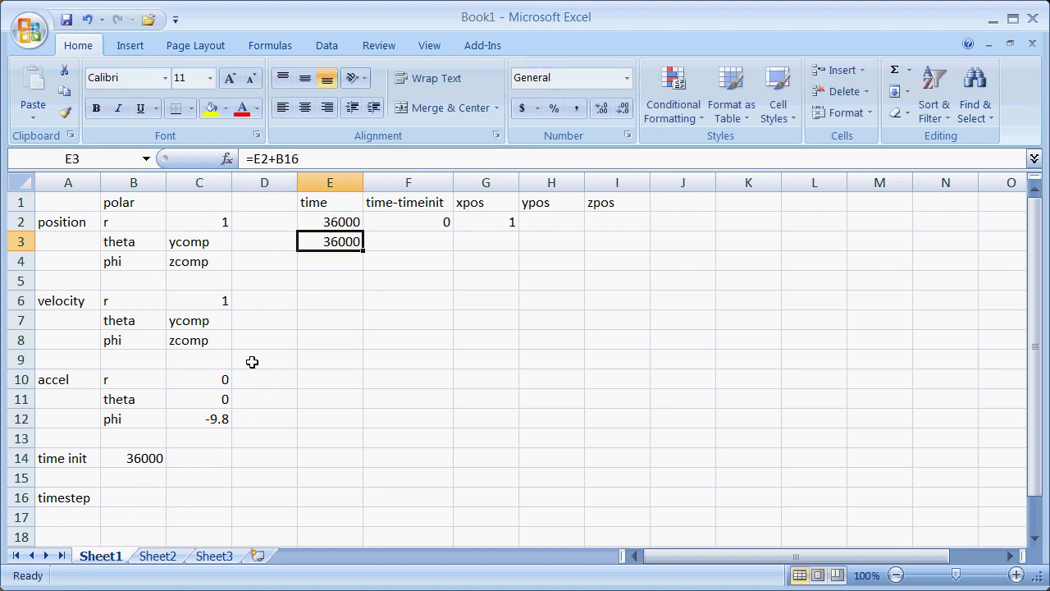
Set the timestep in B16 to 0.054, making E3 show 36000.05
click(135, 500)
text(.054)
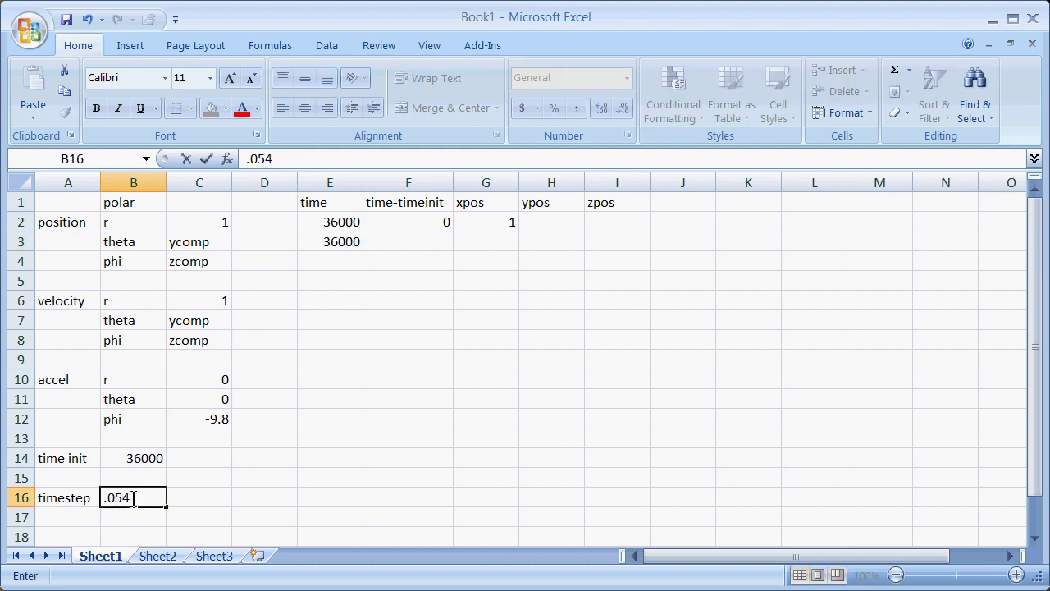
key(Return)
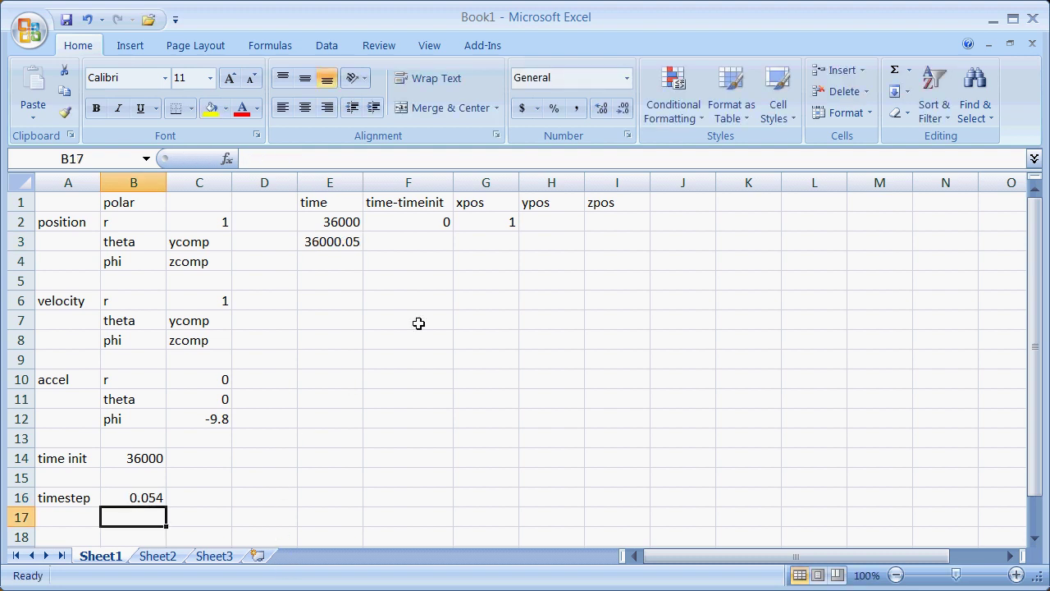
click(418, 240)
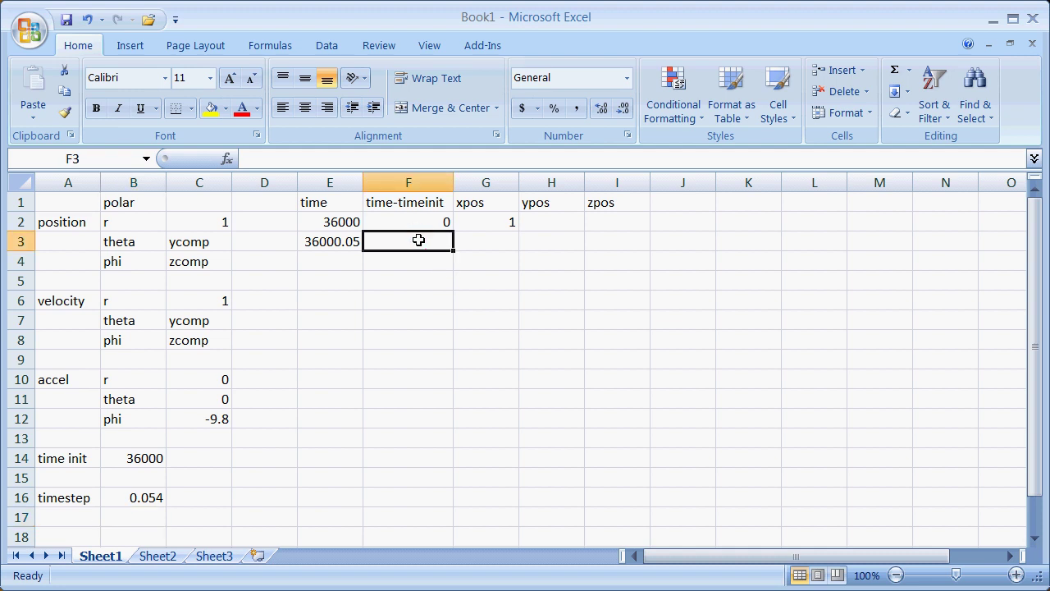
Enter =E3-$B$14 in F3, anchoring time init, for an elapsed time of 0.054
text(=)
click(337, 244)
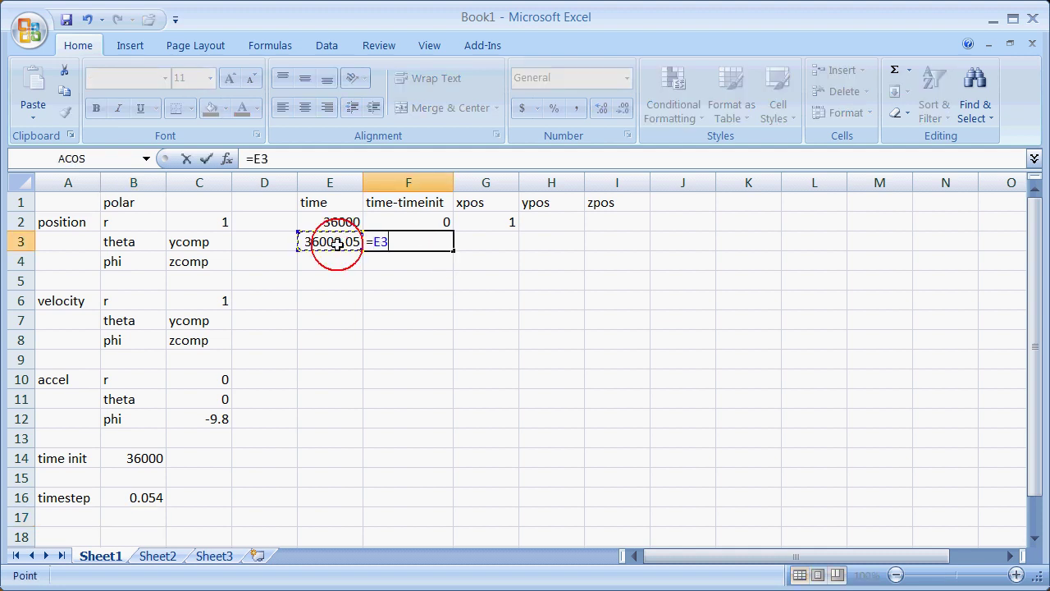
text(-)
click(153, 456)
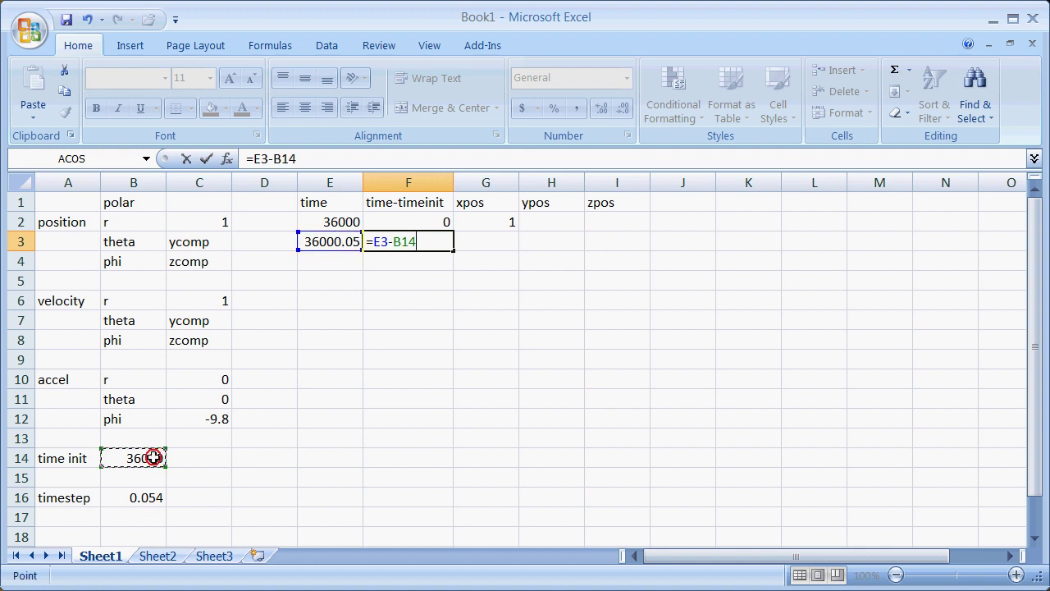
click(395, 244)
text($B)
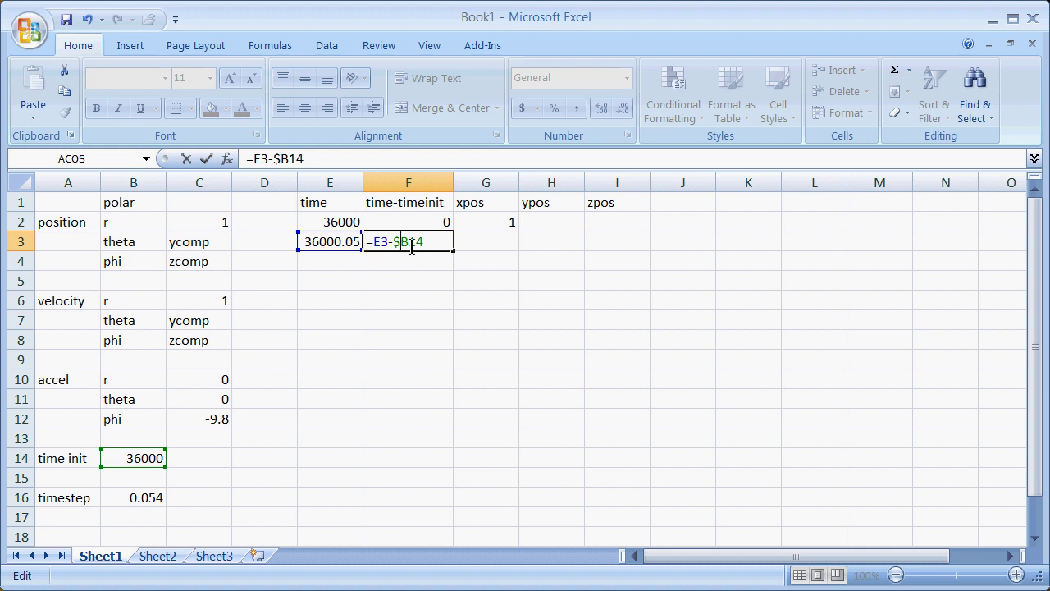
text($)
click(206, 158)
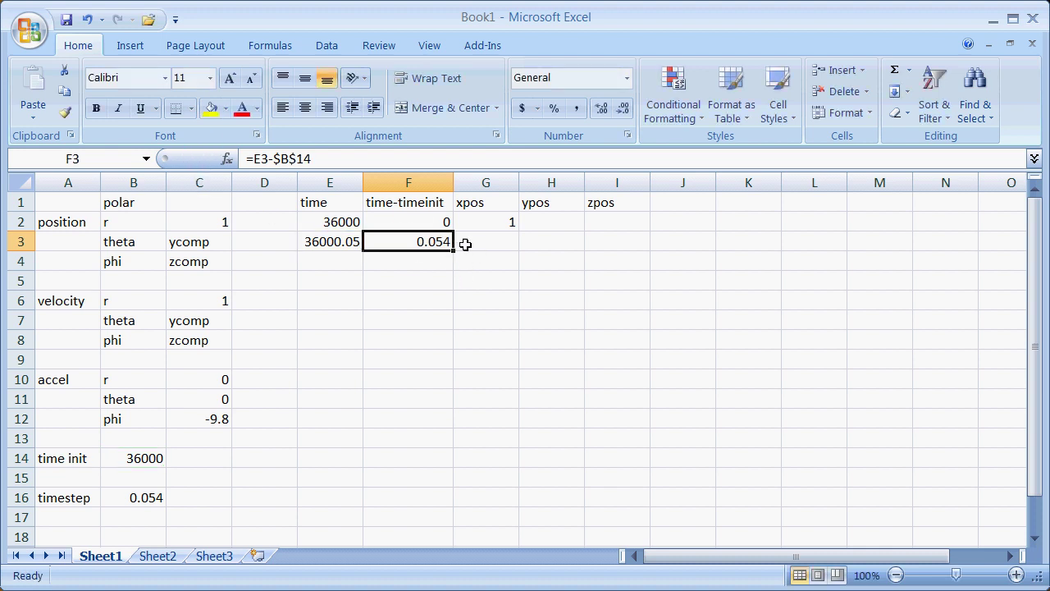
Copy the xpos formula from G2 into G3, which then shows 1.054
click(482, 222)
right_click(482, 223)
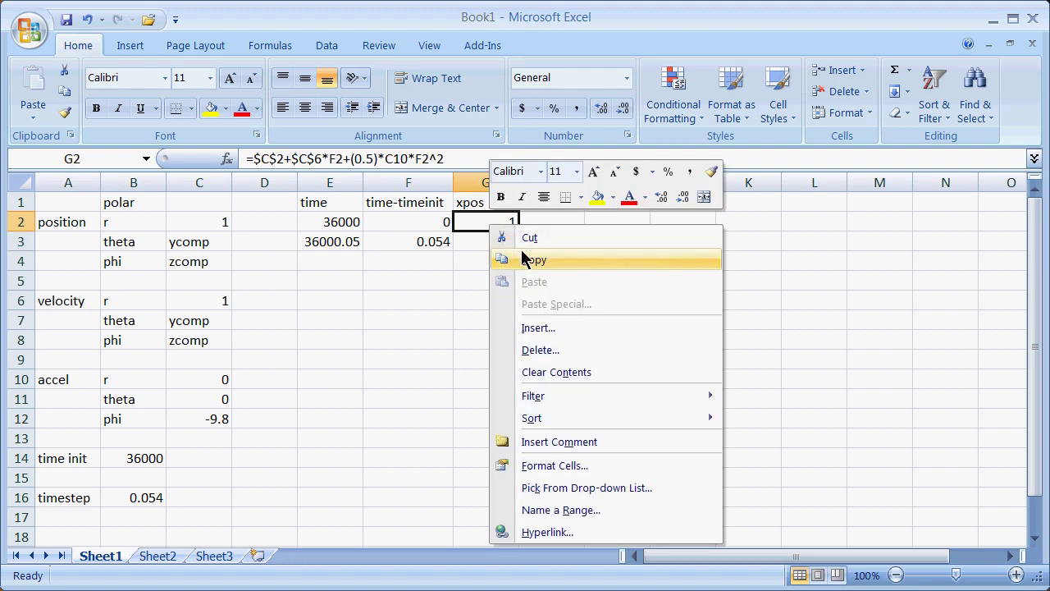
click(498, 259)
right_click(477, 240)
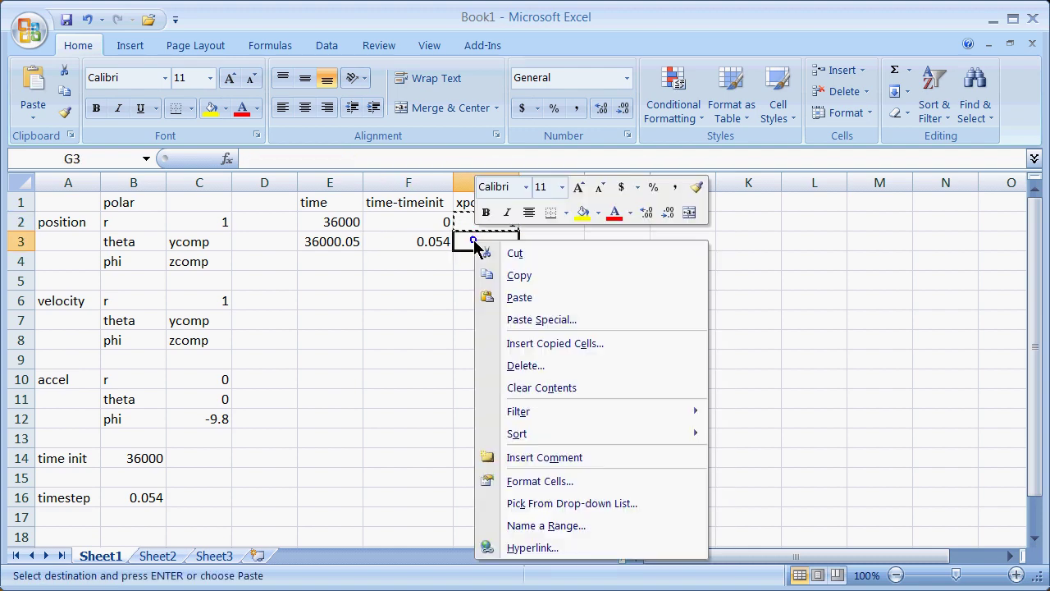
click(518, 297)
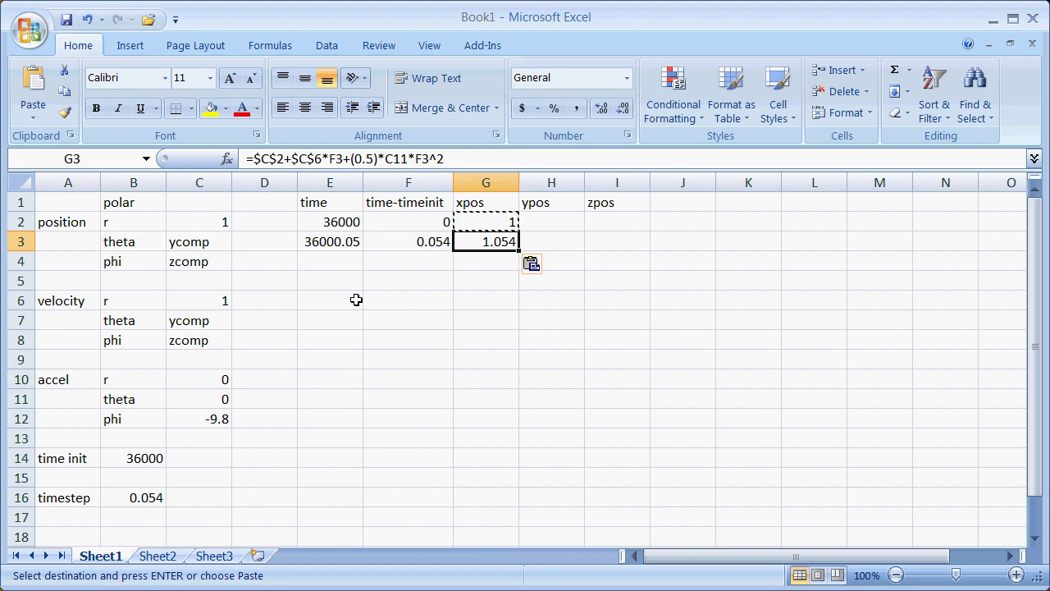
click(263, 204)
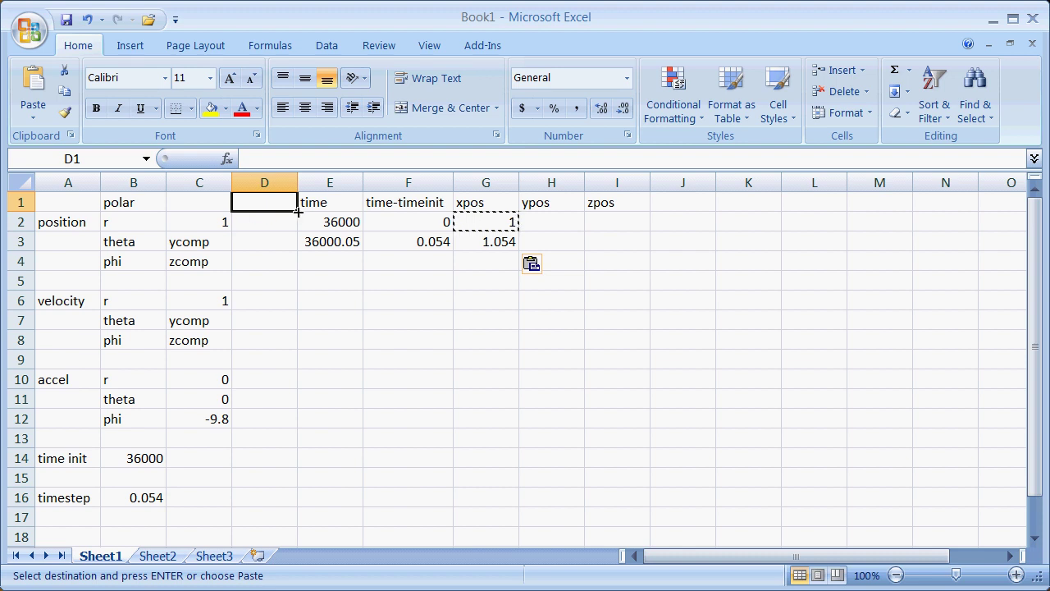